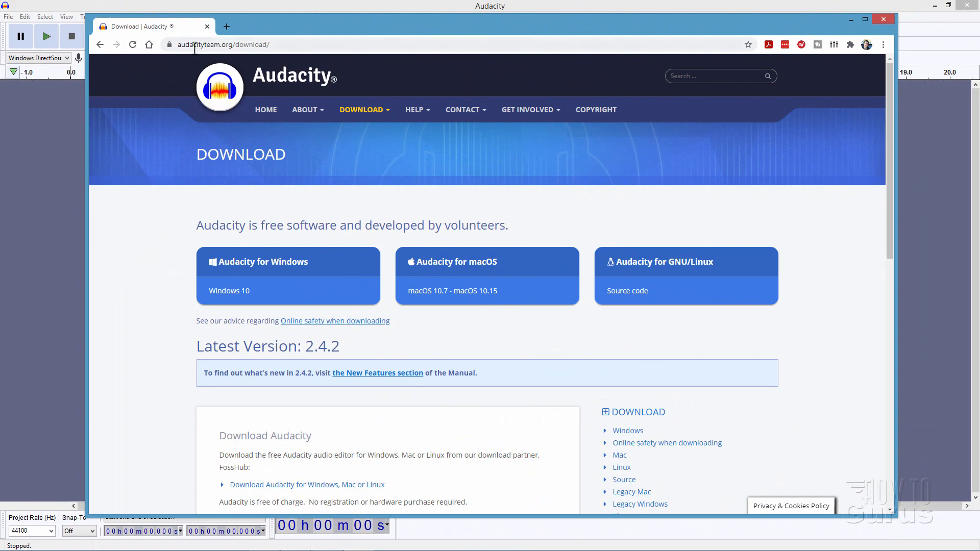
left_click(233, 46)
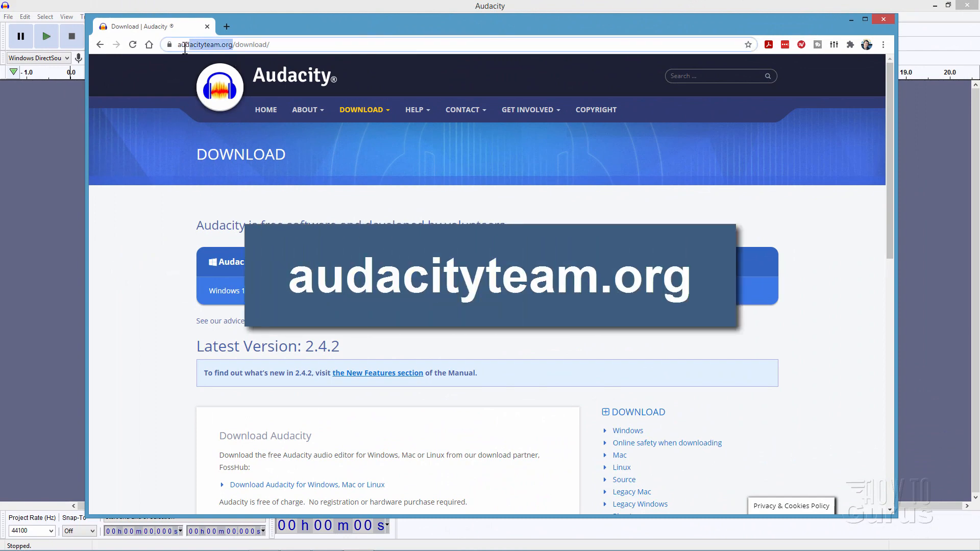
left_click_drag(179, 47, 269, 51)
left_click(347, 47)
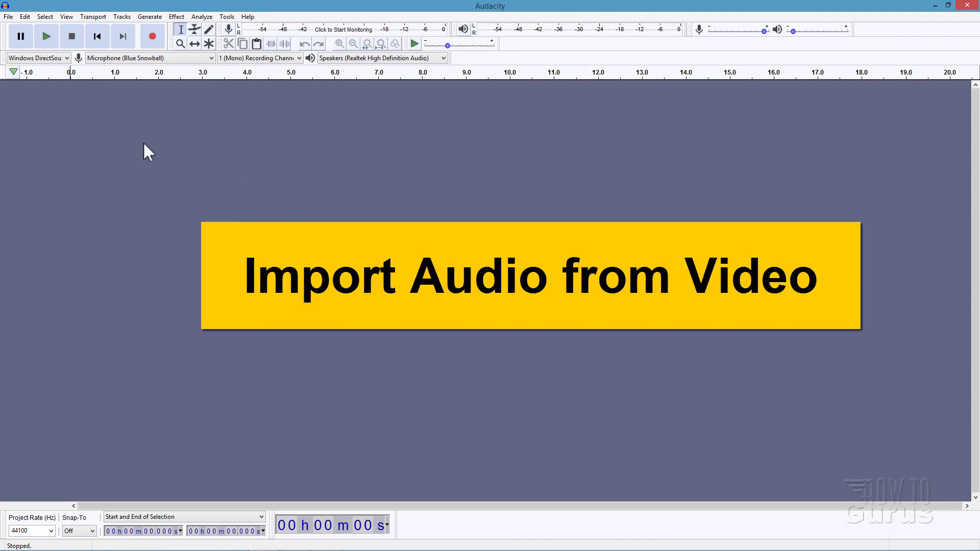
Step: Open the video file minecraft-get-honey-honeycomb.mp4 to import its audio
left_click(8, 17)
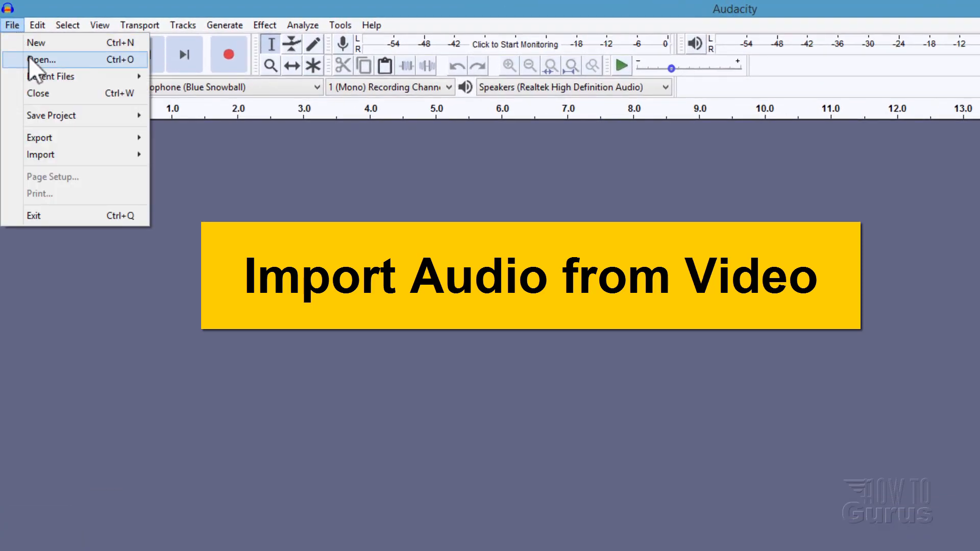
left_click(29, 59)
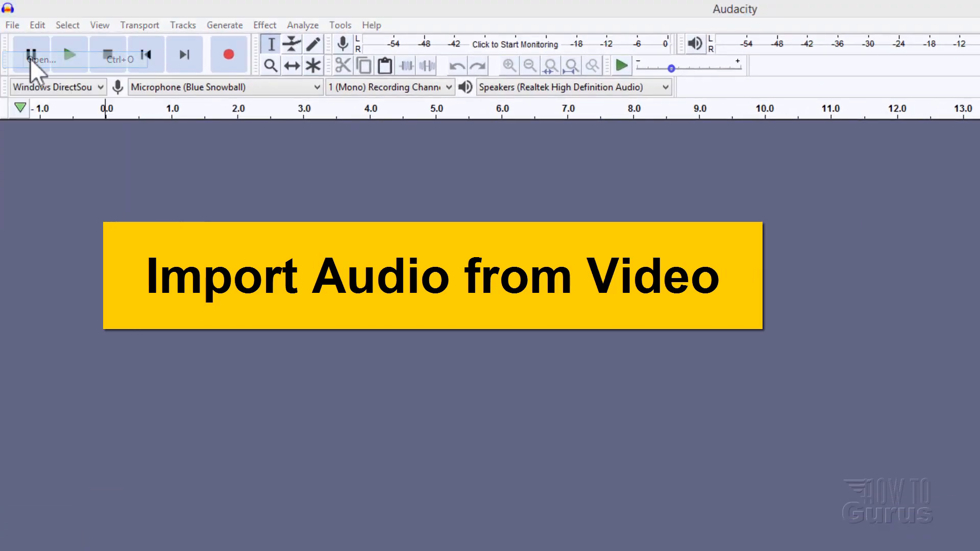
left_click(217, 173)
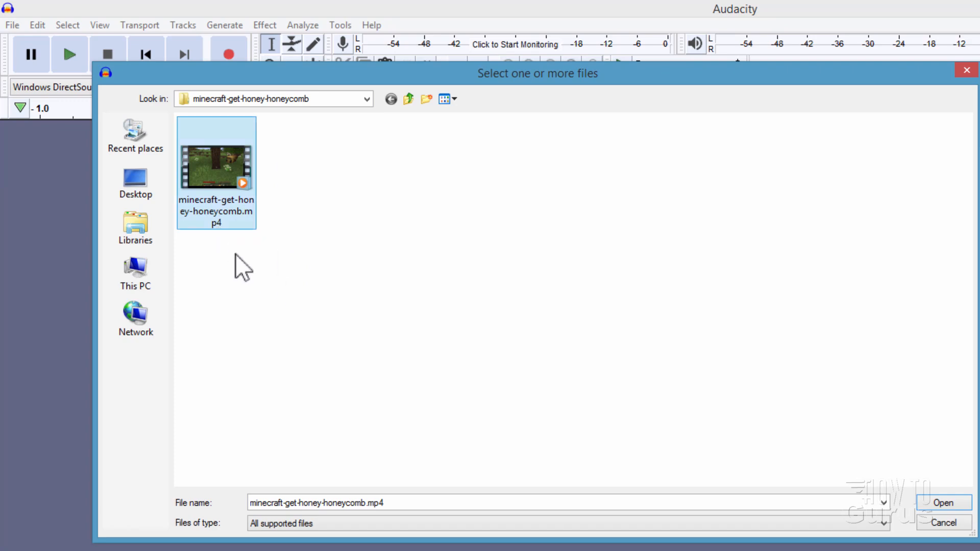
left_click(929, 504)
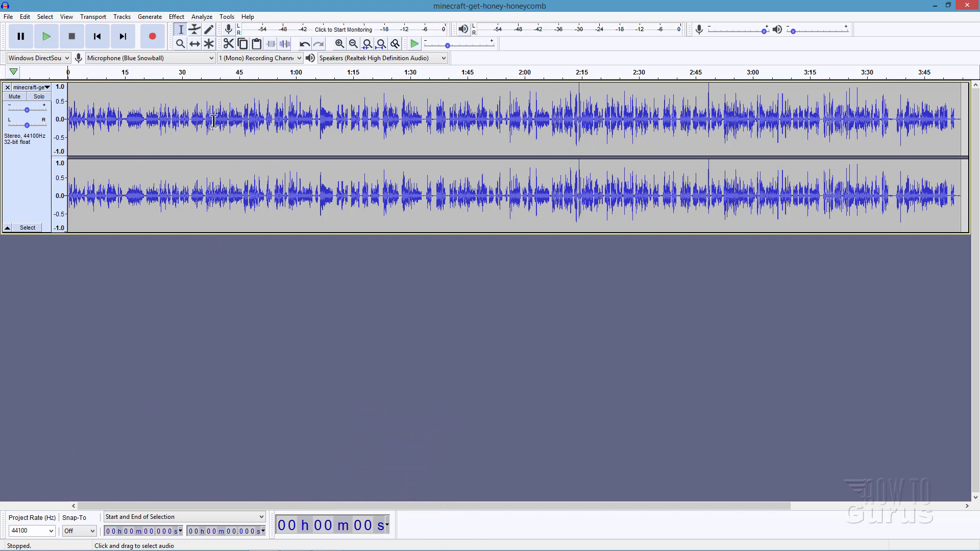
Step: Remove the imported stereo track from the project
left_click_drag(213, 120, 418, 122)
left_click(428, 147)
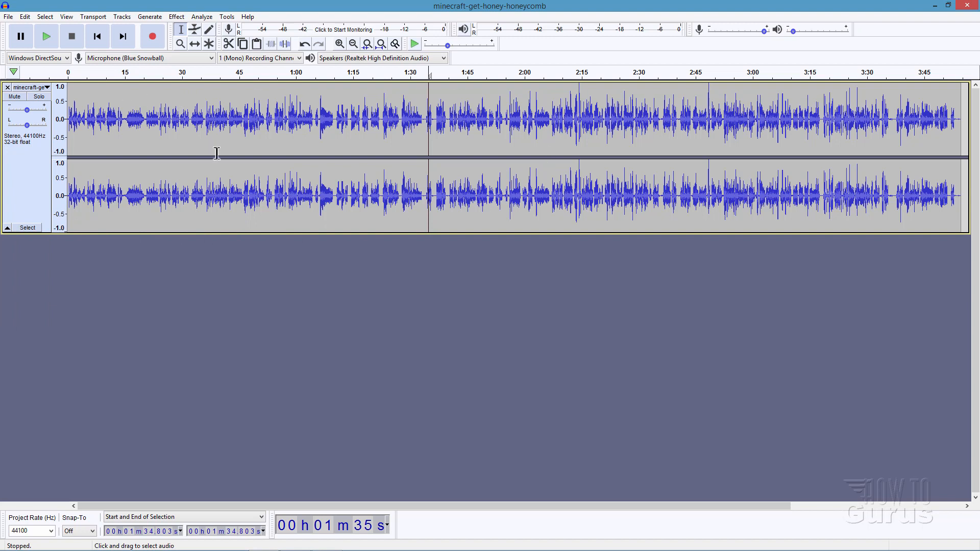
left_click(7, 88)
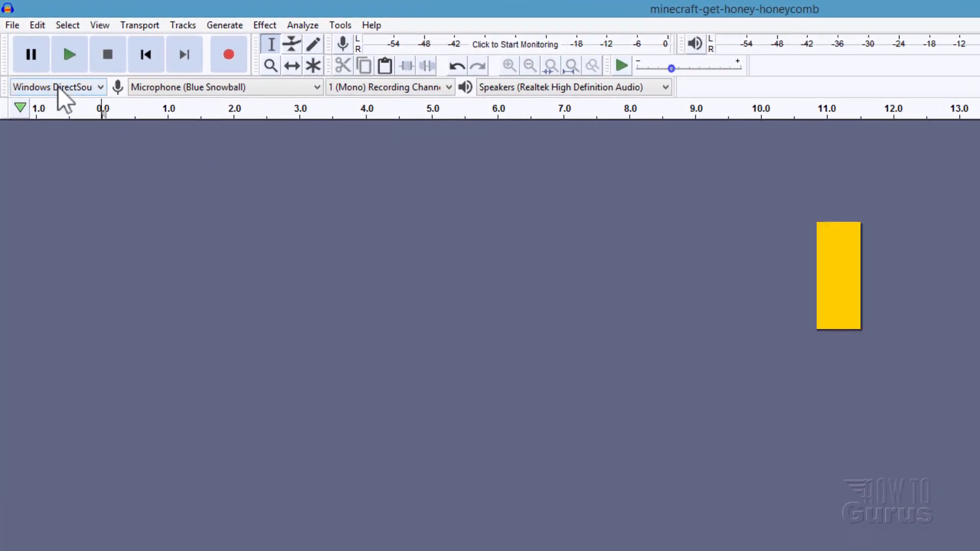
Step: Choose Windows DirectSound as the audio host and Microphone (Blue Snowball) as the recording device
left_click(58, 86)
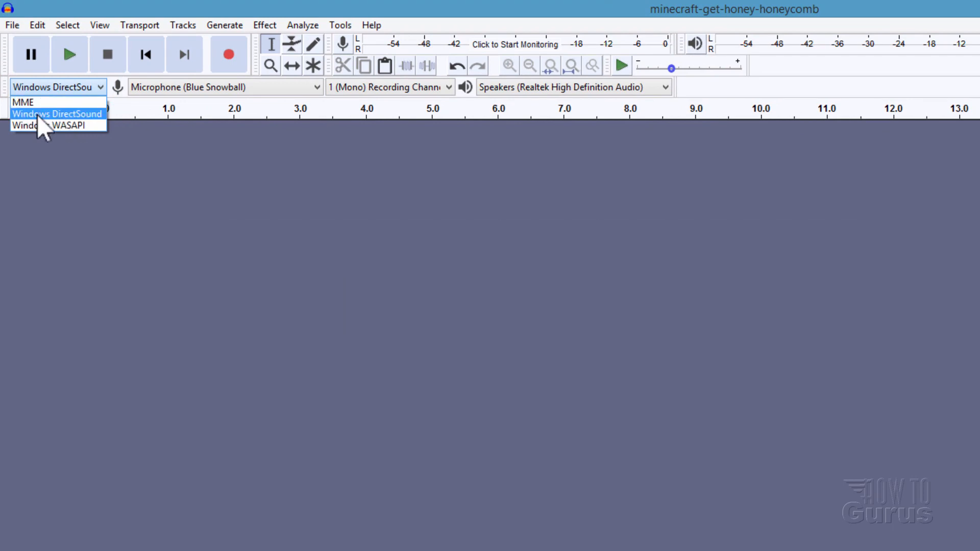
left_click(48, 114)
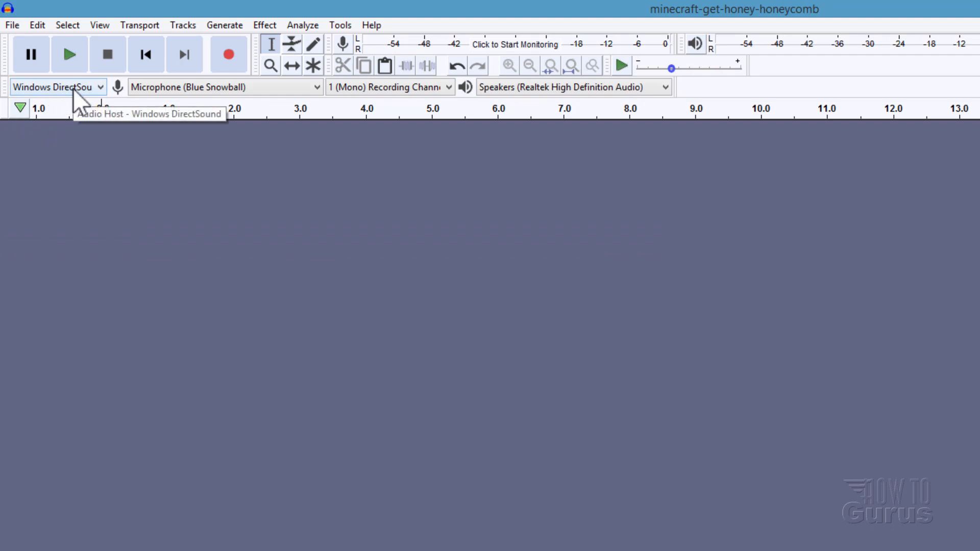
left_click(185, 88)
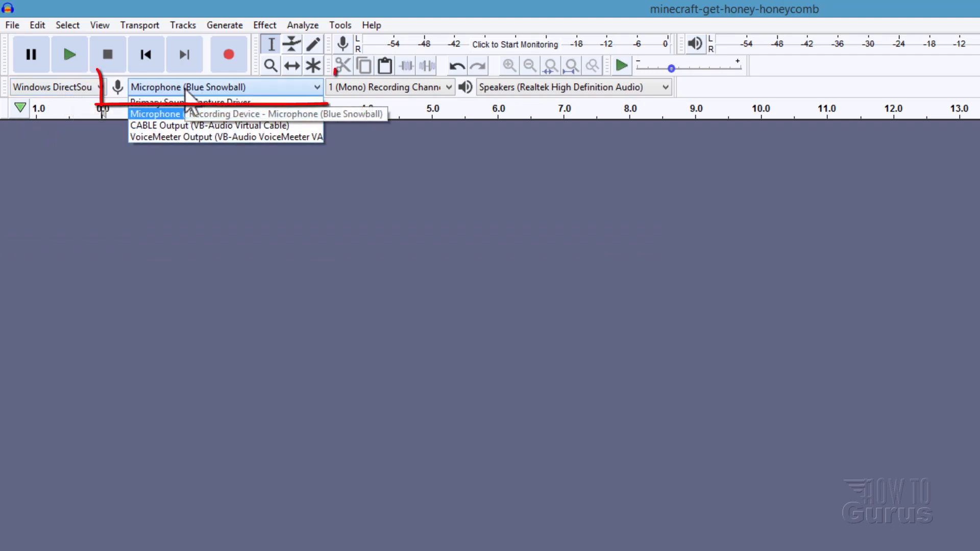
left_click(174, 114)
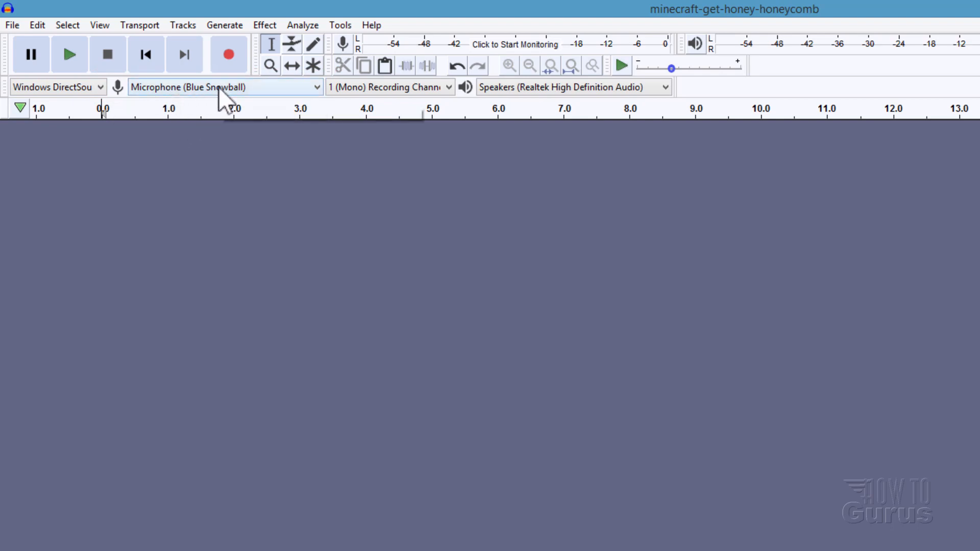
Step: Set recording to 1 (Mono) Recording Channel and playback to Speakers (Realtek High Definition Audio)
left_click(412, 87)
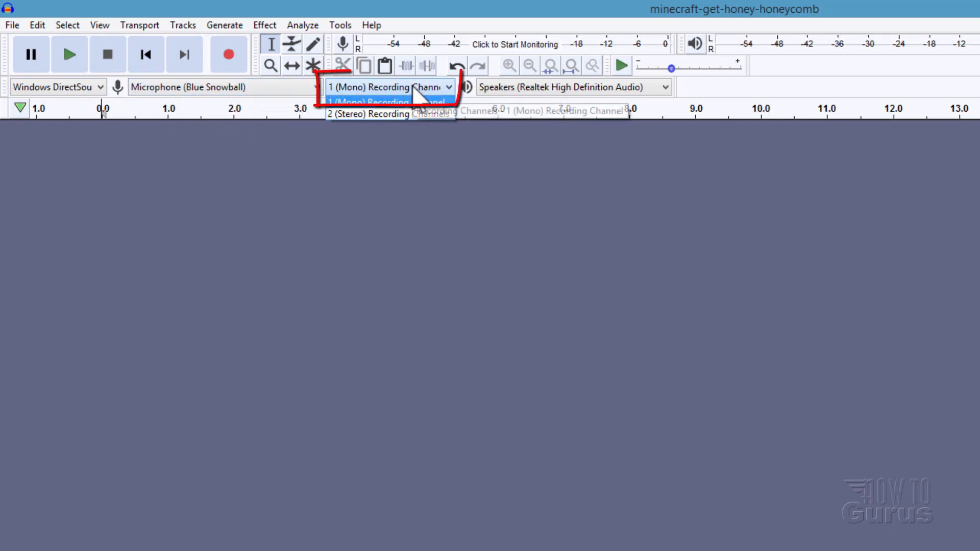
left_click(384, 102)
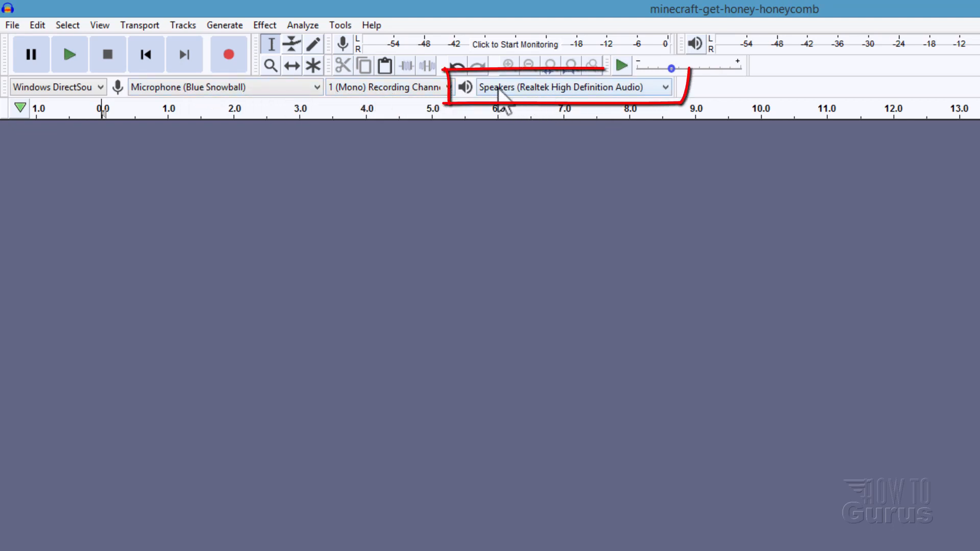
left_click(550, 87)
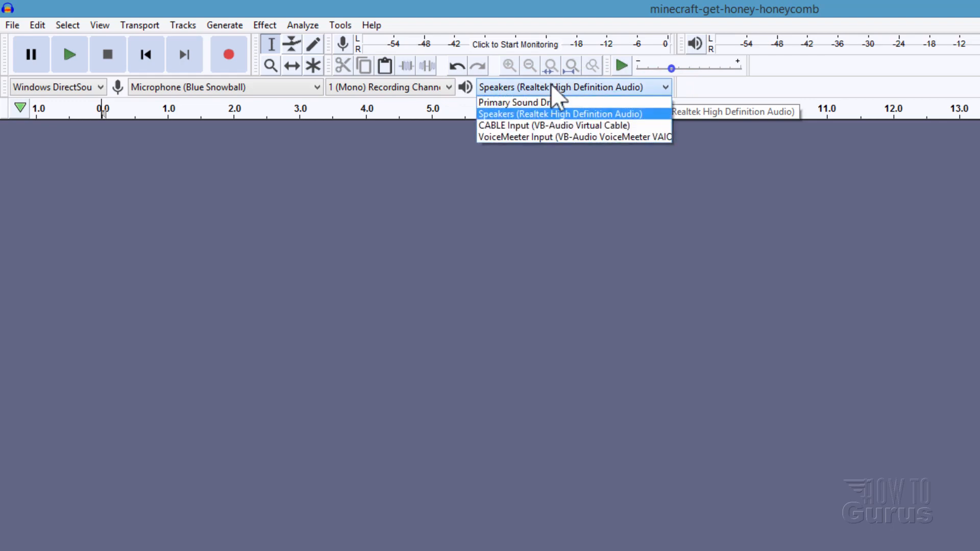
left_click(528, 113)
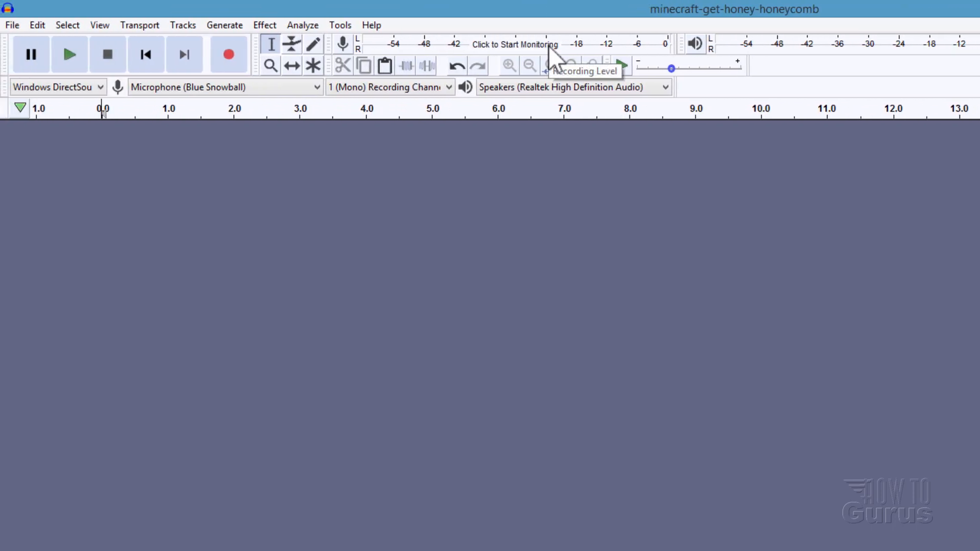
Step: Start monitoring the microphone's recording level, stop it, and start it again
left_click(491, 47)
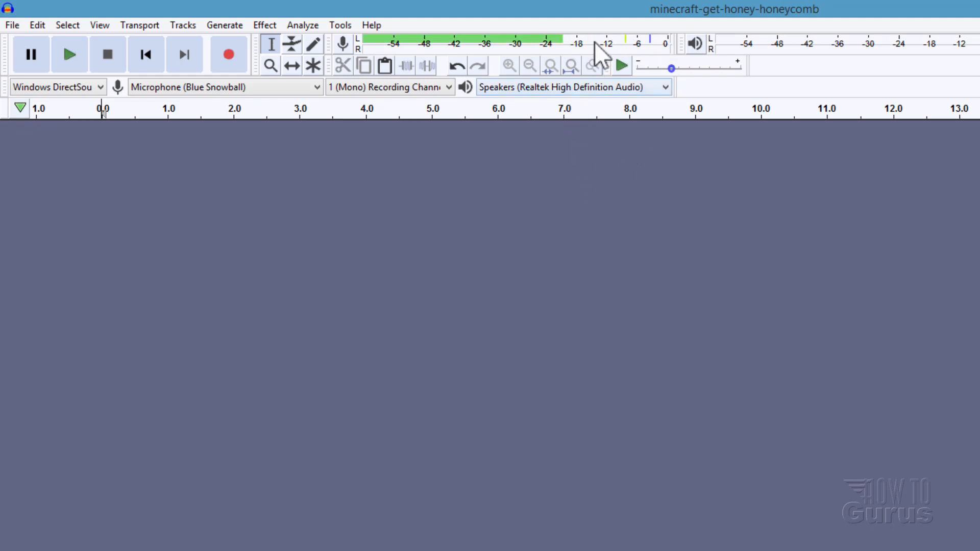
left_click(346, 47)
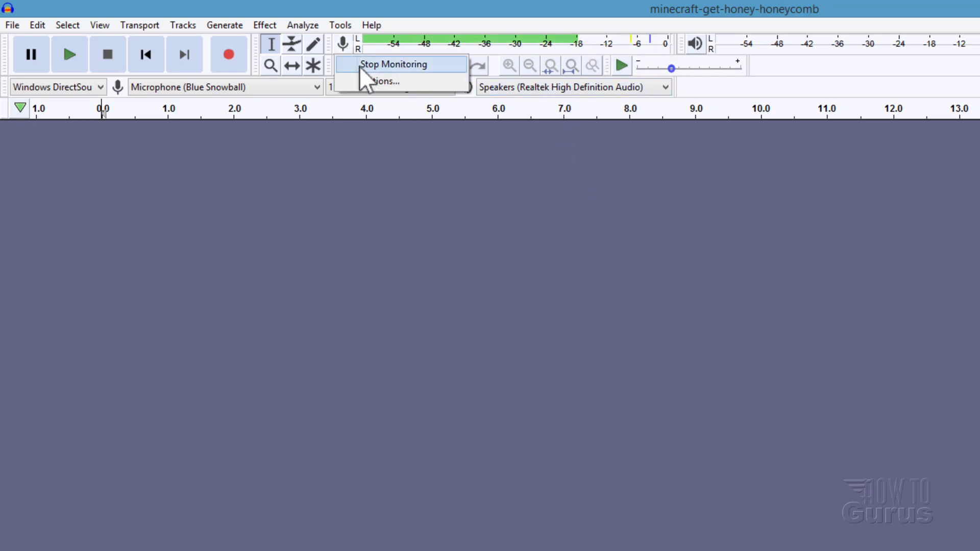
left_click(359, 66)
left_click(348, 51)
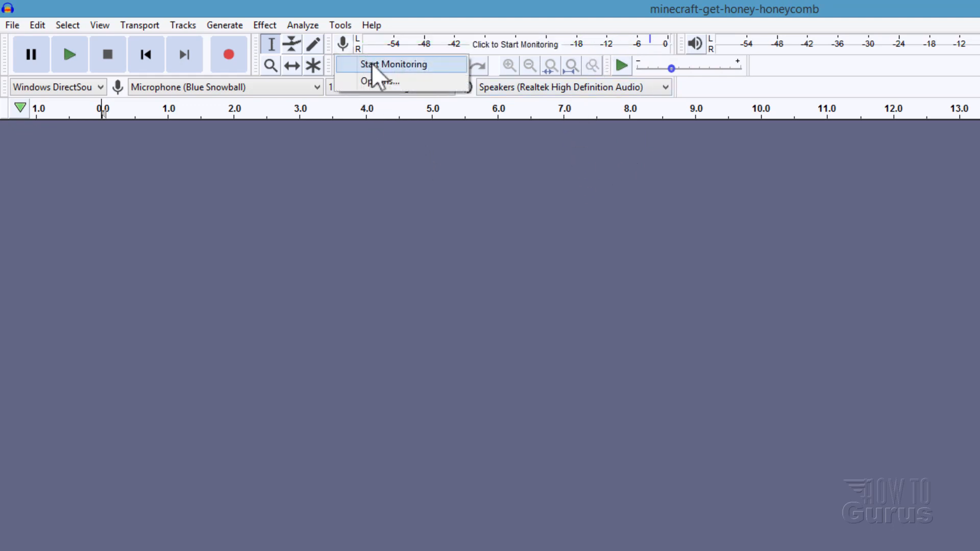
left_click(371, 63)
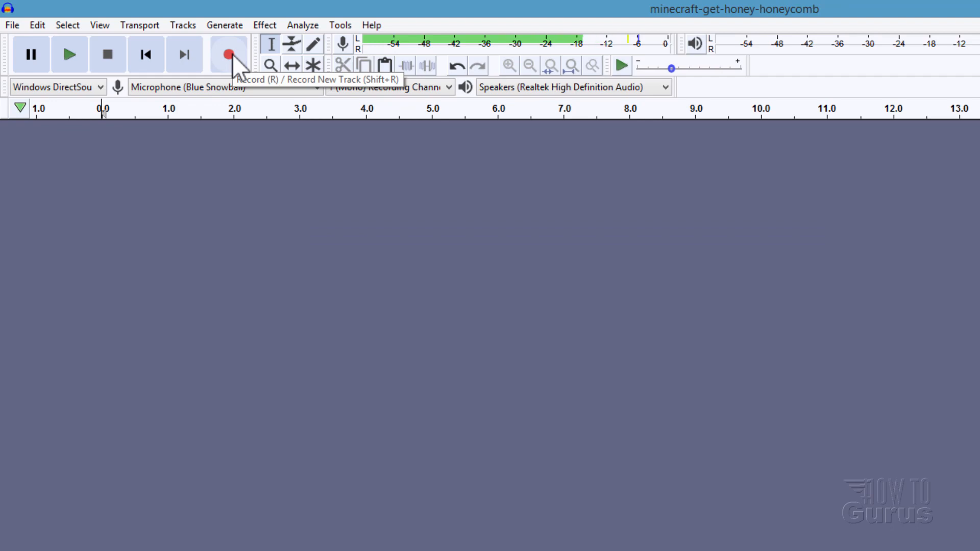
Step: Record a mono voice clip about 12 seconds long and make its track slightly taller
left_click(231, 53)
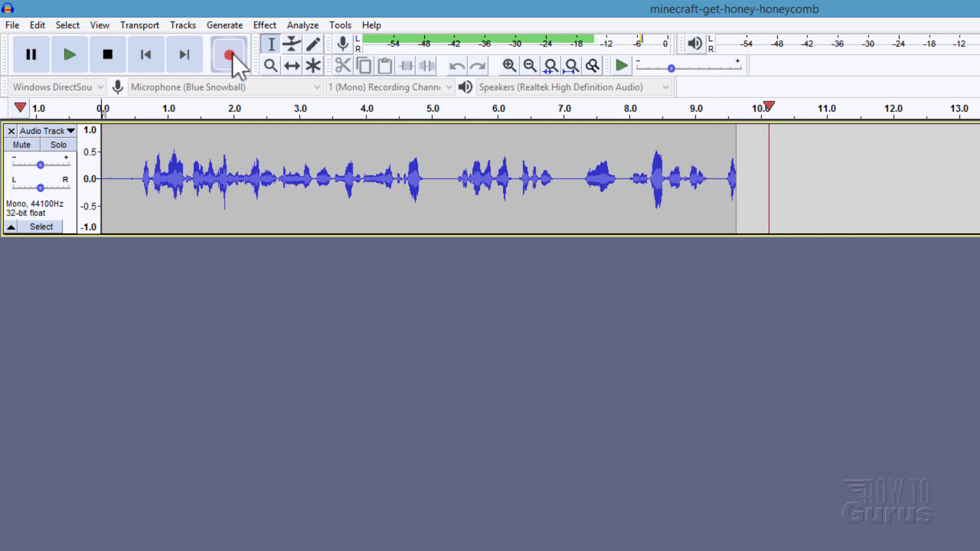
left_click(108, 54)
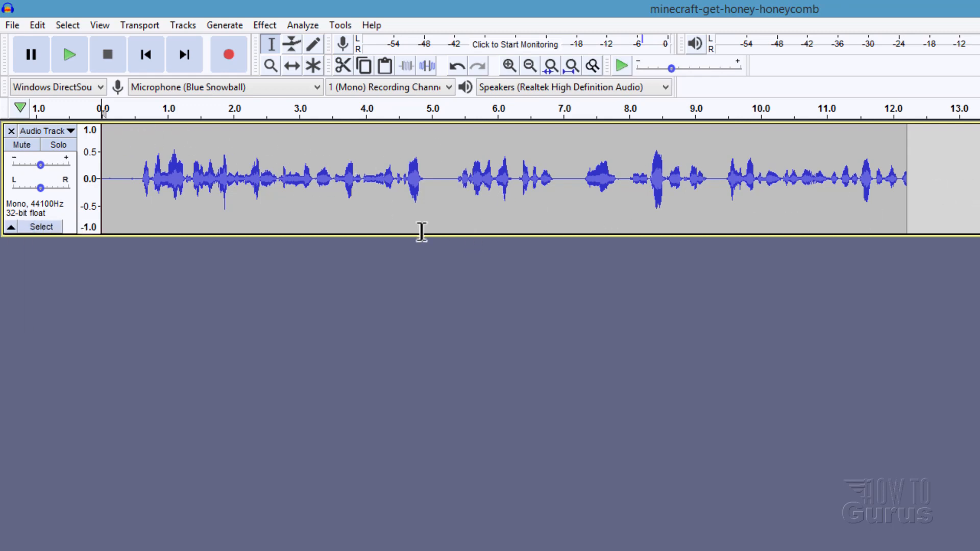
left_click_drag(559, 236, 560, 296)
mouse_move(559, 262)
left_mouse_down()
mouse_move(553, 177)
mouse_move(536, 420)
mouse_move(545, 266)
left_mouse_up()
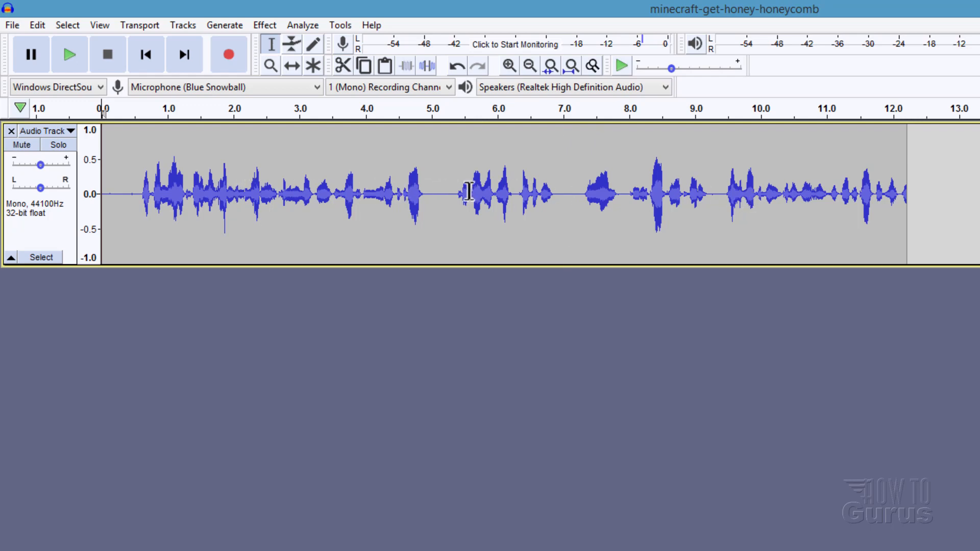
Step: Try out cursor placement and range selection on the waveform, covering about 4.1 to 7.2 s and about 2.7 to 5.1 s
mouse_move(430, 191)
left_mouse_down()
mouse_move(462, 191)
mouse_move(436, 192)
left_mouse_up()
left_click(447, 195)
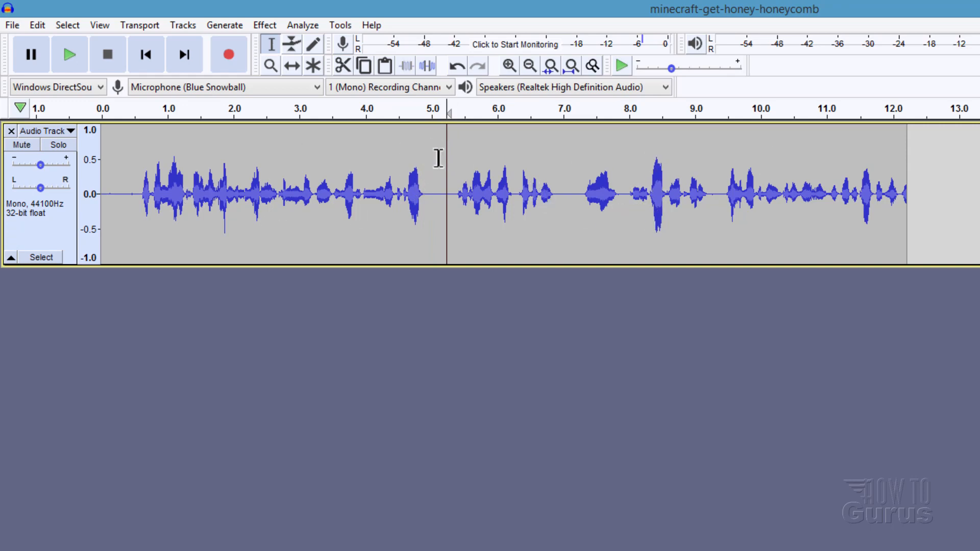
left_click_drag(376, 147, 578, 188)
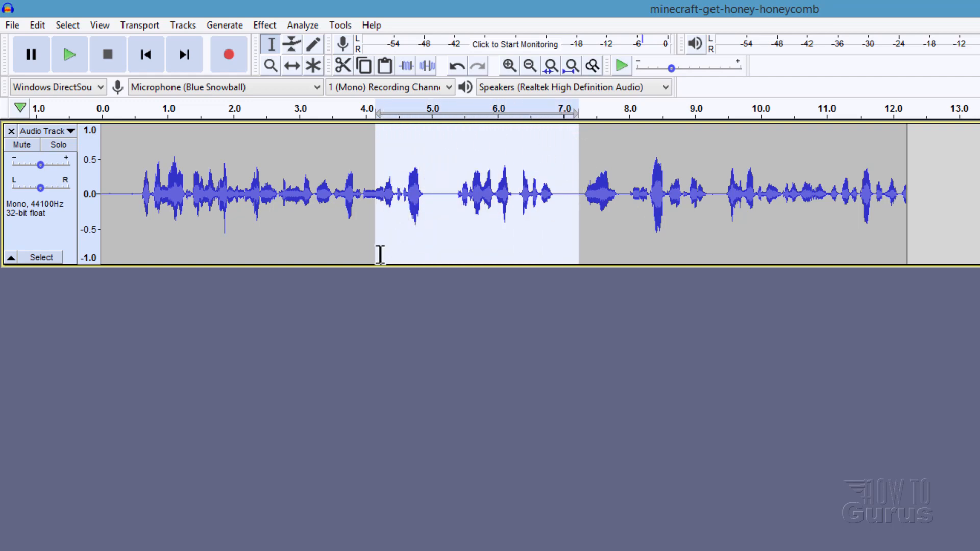
left_click(487, 149)
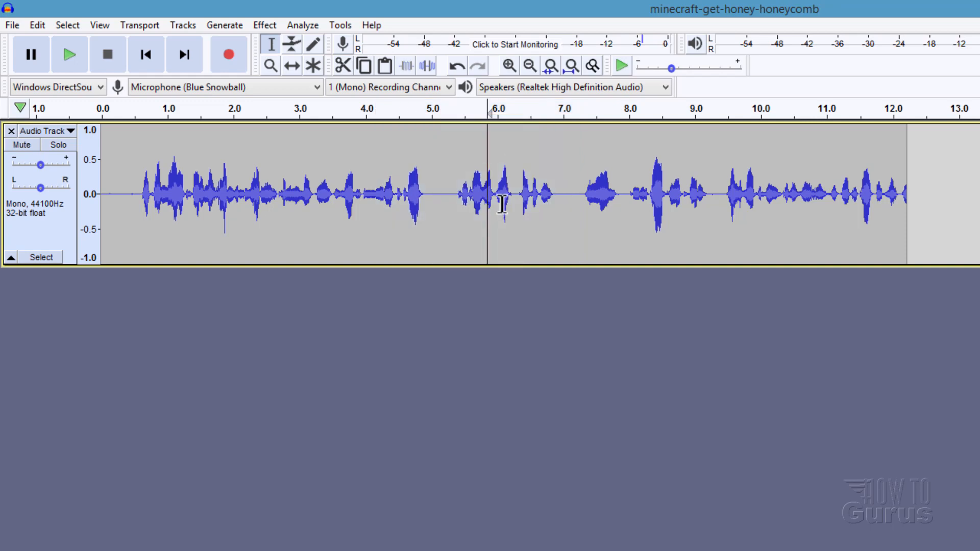
left_click(441, 148)
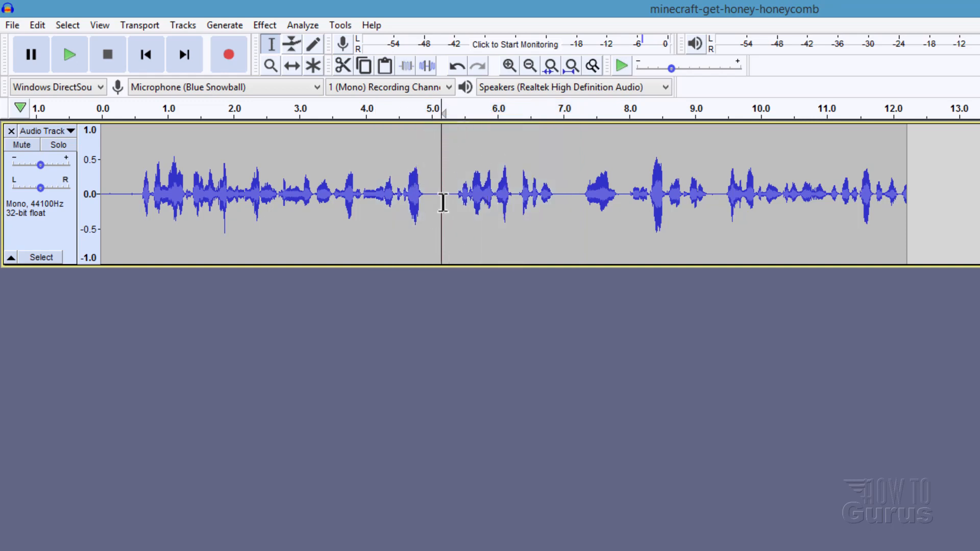
left_click_drag(442, 202, 281, 229)
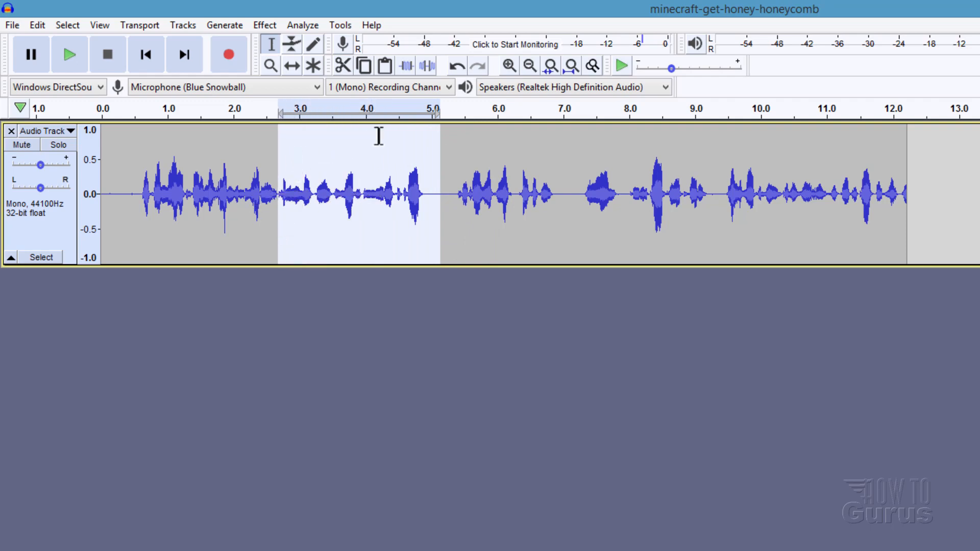
left_click(478, 238)
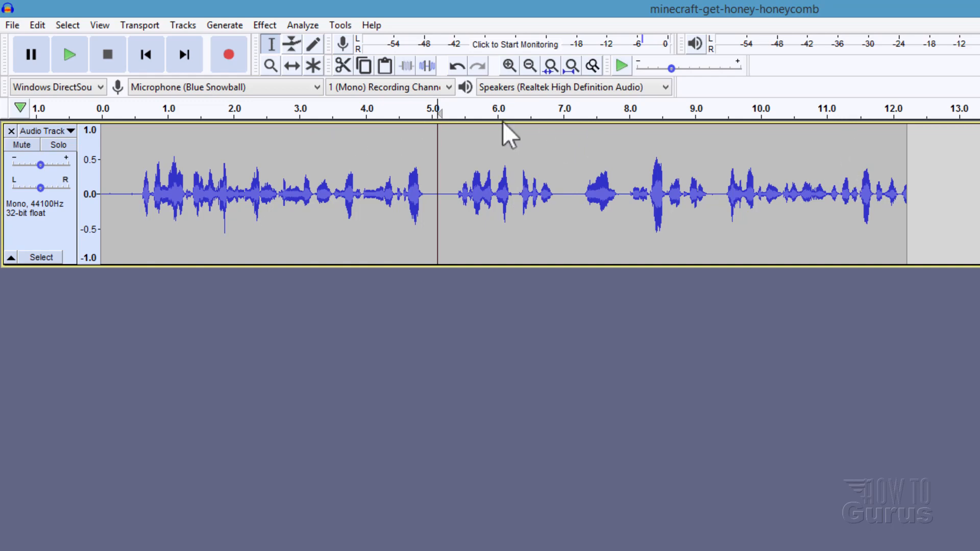
Step: Select the entire voice track and normalize its peak amplitude to -1.0 dB with DC offset removal on
key("ctrl+a")
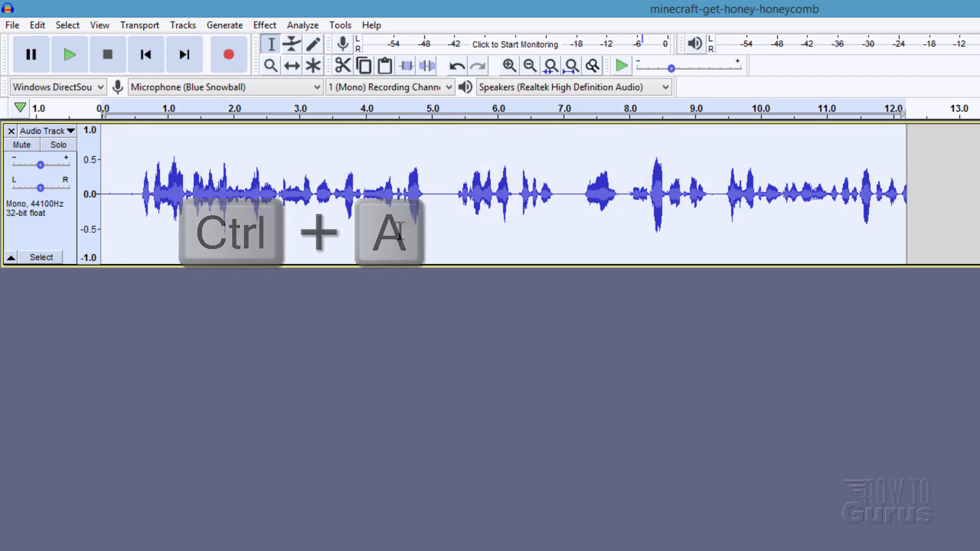
left_click(400, 230)
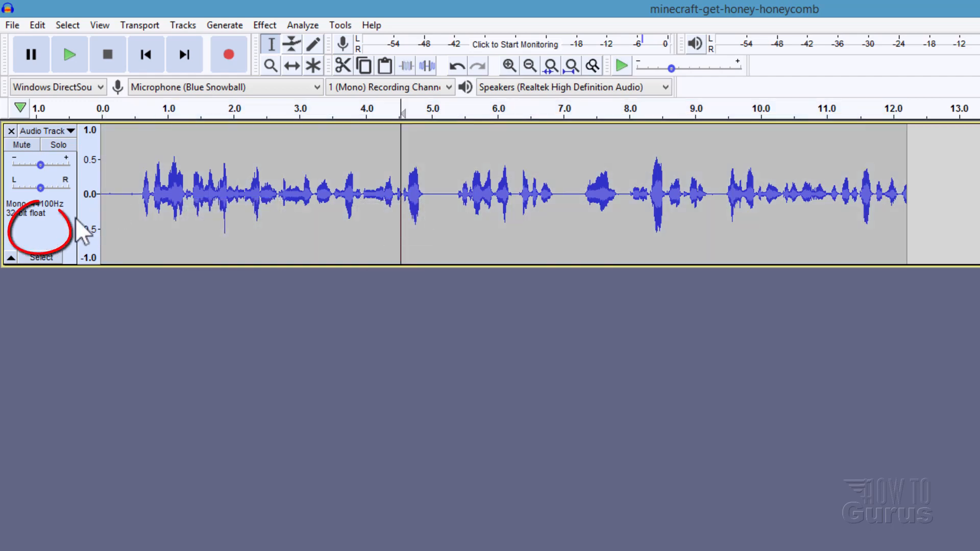
left_click(55, 230)
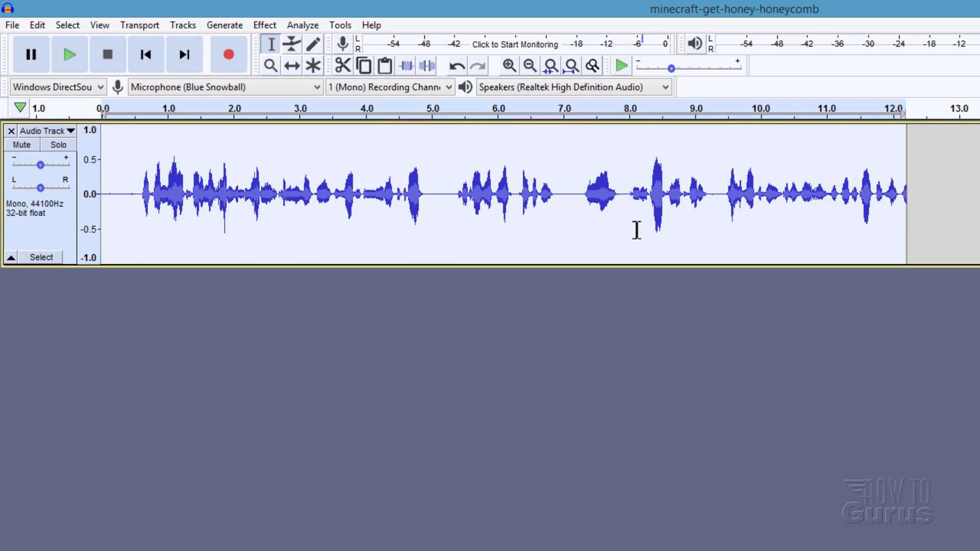
left_click(264, 25)
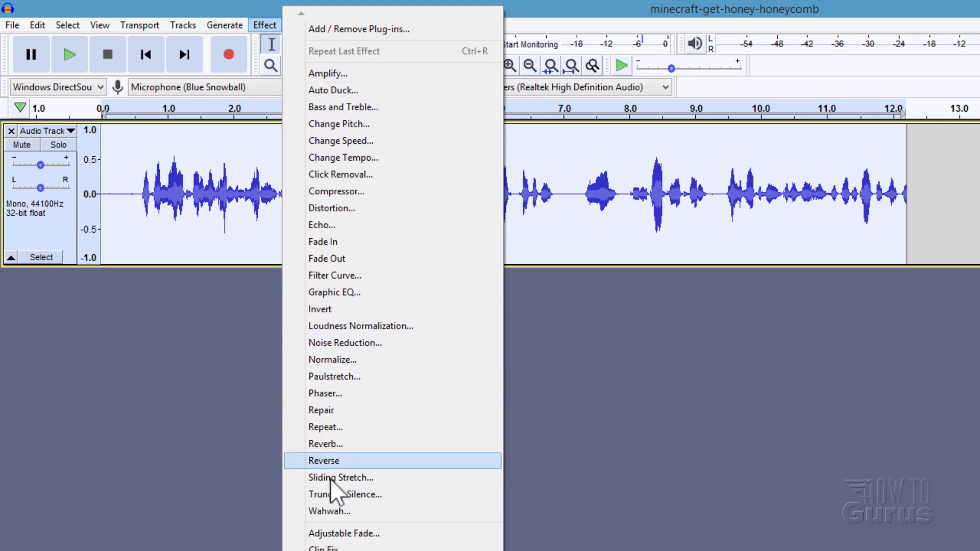
left_click(332, 360)
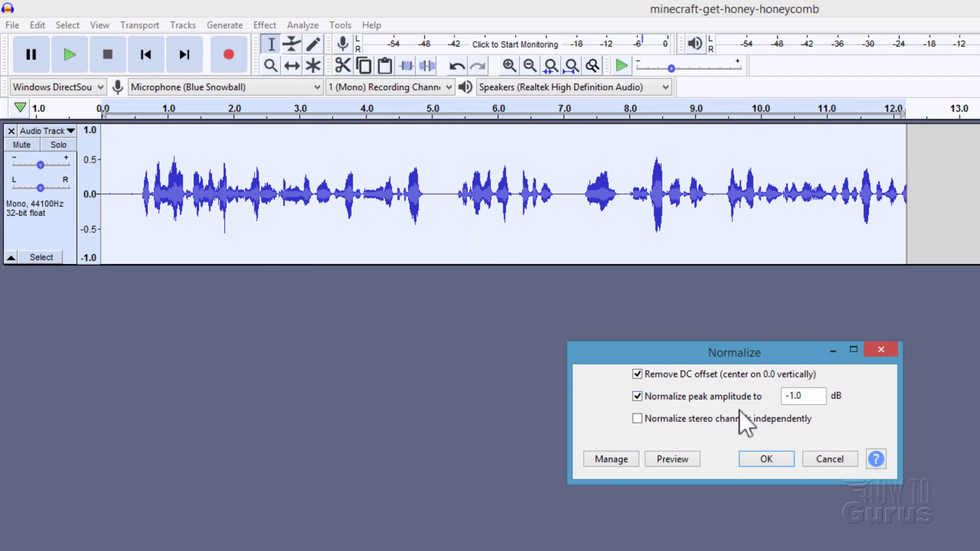
left_click(760, 458)
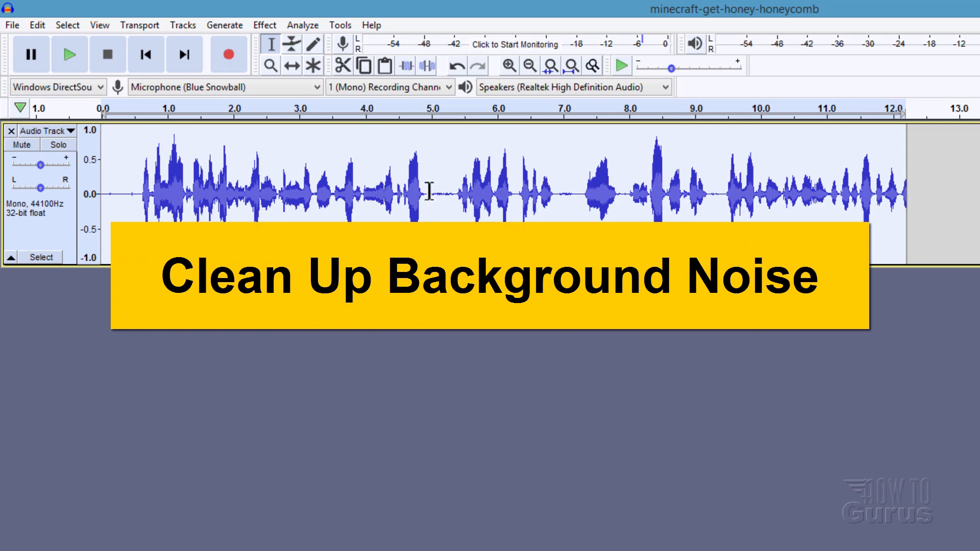
Step: Try out selecting quiet gaps in the voice track, covering about 4.9 to 5.4 s and 0 to 0.6 s
left_click_drag(427, 193, 455, 203)
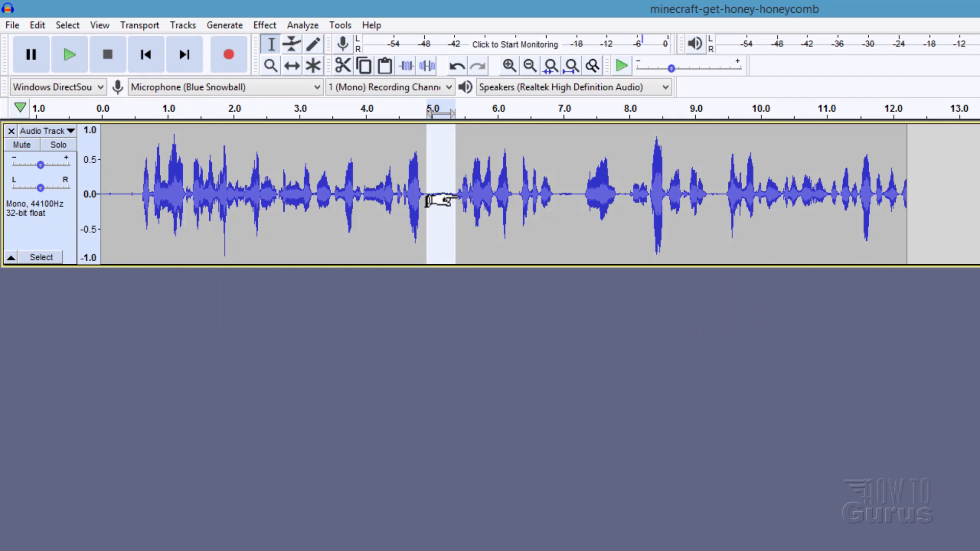
left_click(446, 202)
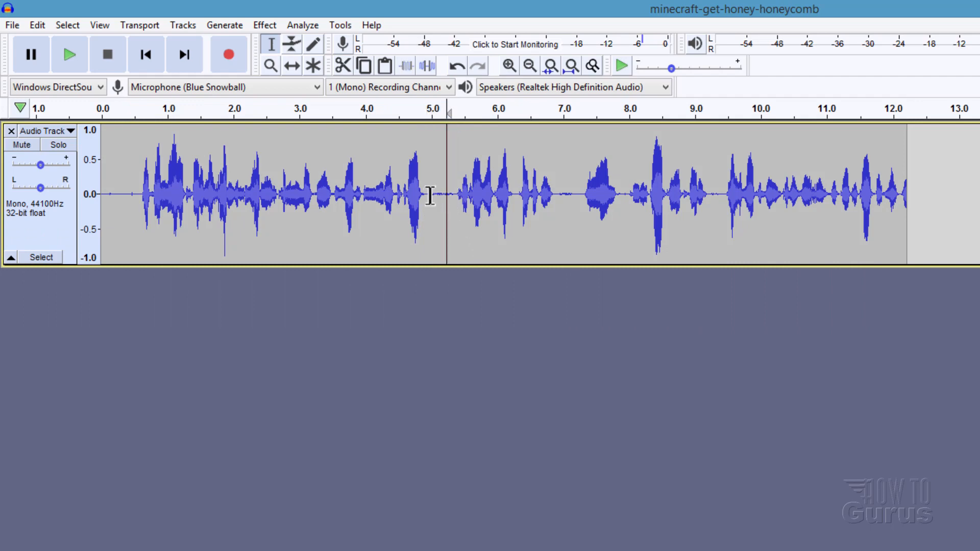
left_click_drag(427, 193, 456, 195)
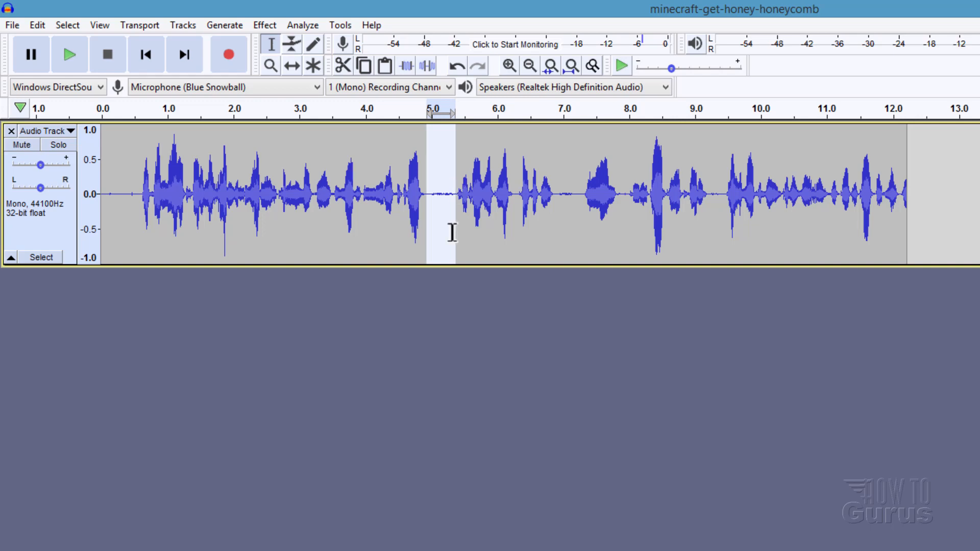
left_click(376, 243)
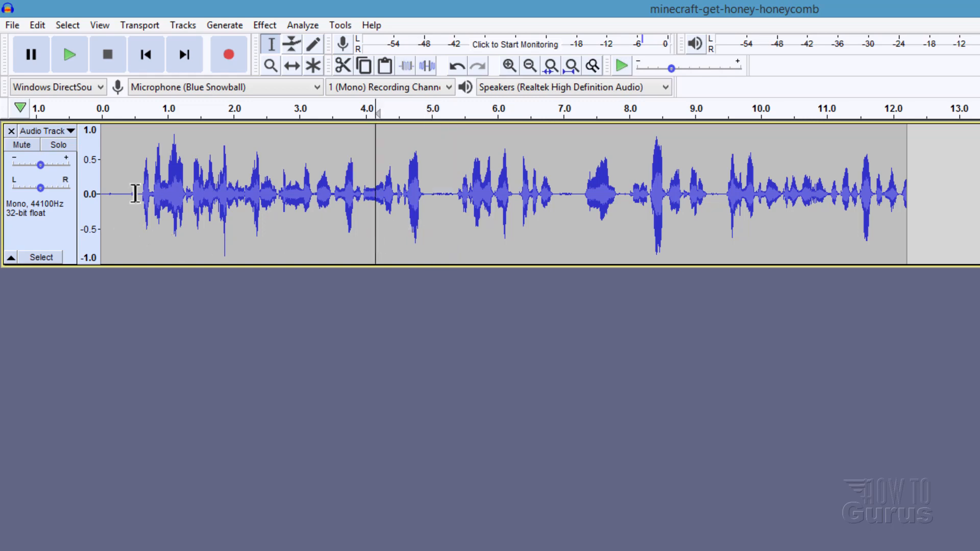
left_click_drag(138, 190, 102, 193)
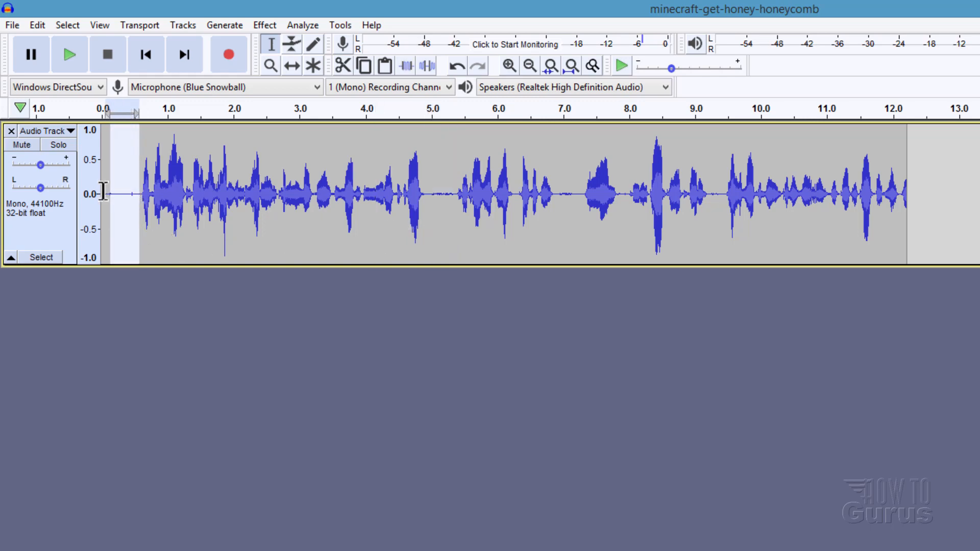
left_click(426, 195)
left_click_drag(444, 192, 452, 227)
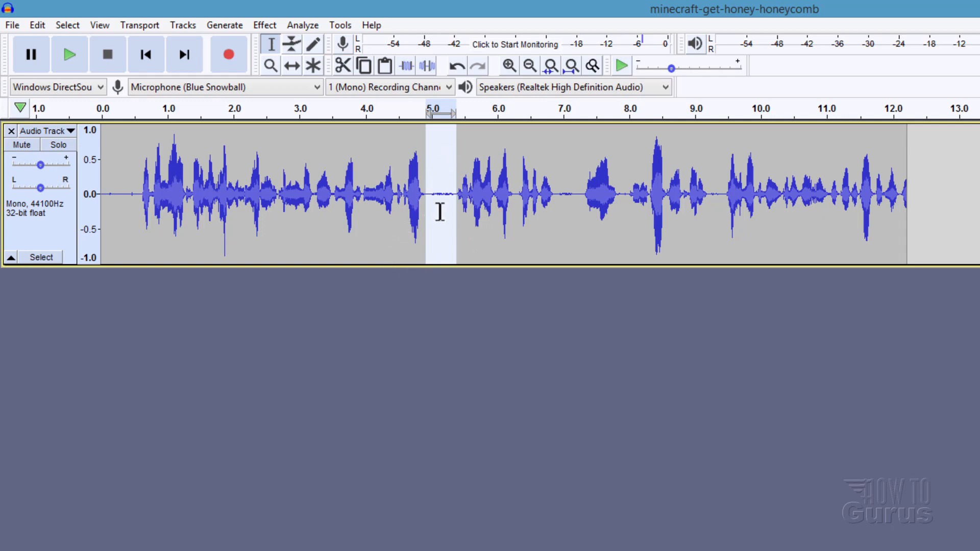
Step: Place the cursor just before the first word at about 0.6 s and select from the track start to it
left_click(137, 195)
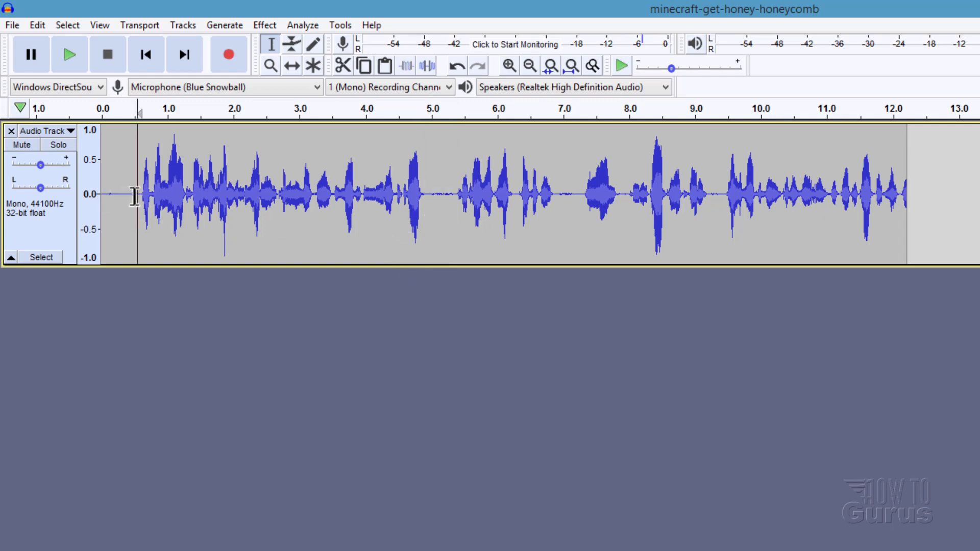
left_click(141, 212)
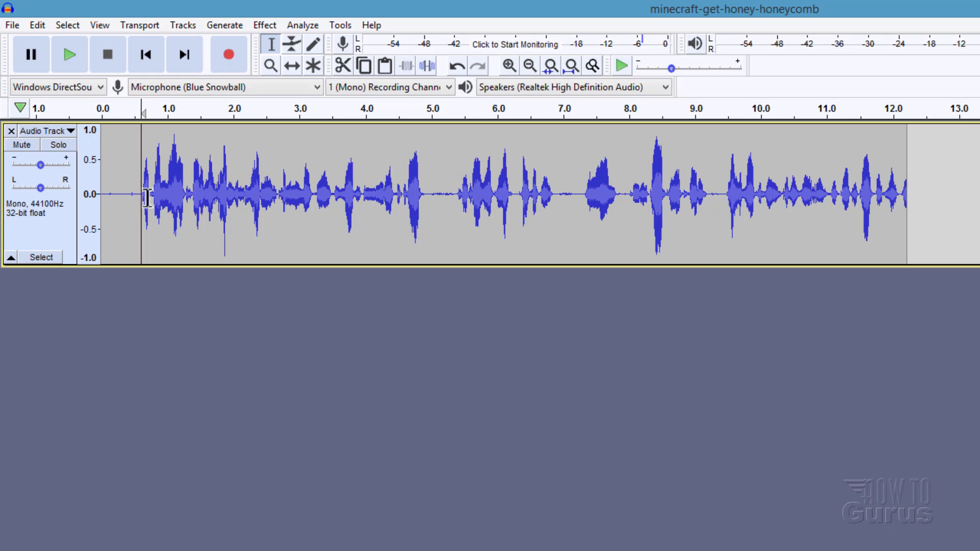
left_click(62, 26)
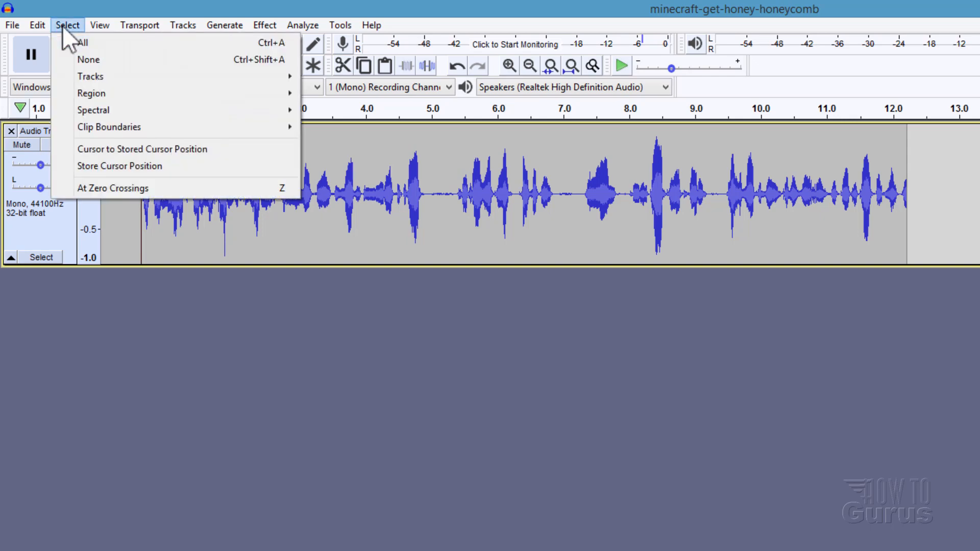
mouse_move(132, 93)
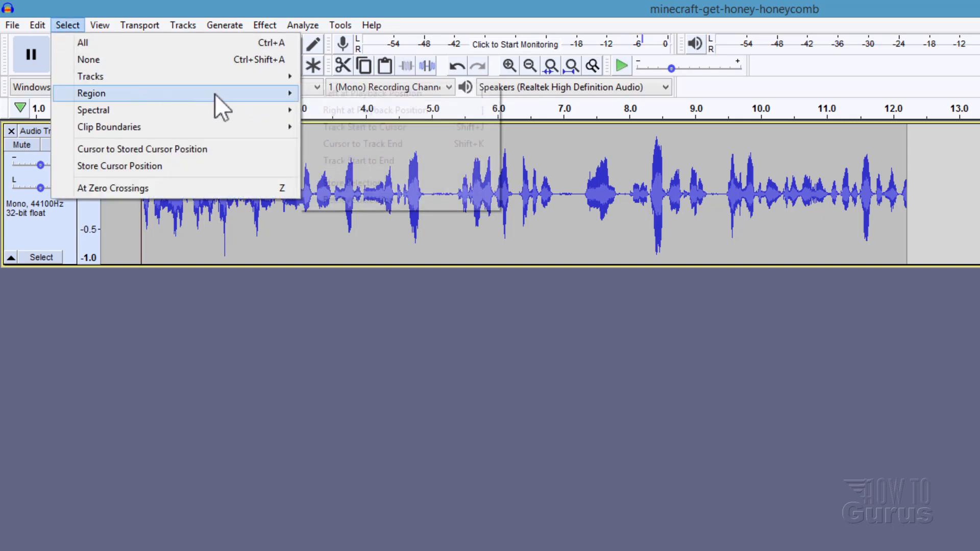
left_click(353, 127)
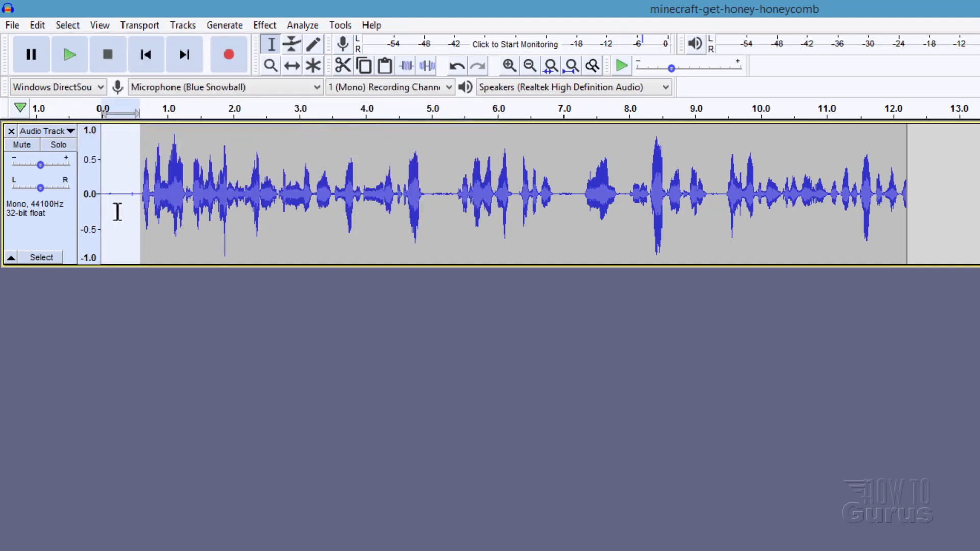
Step: Capture the selected quiet lead-in as the noise profile for Noise Reduction
left_click(265, 25)
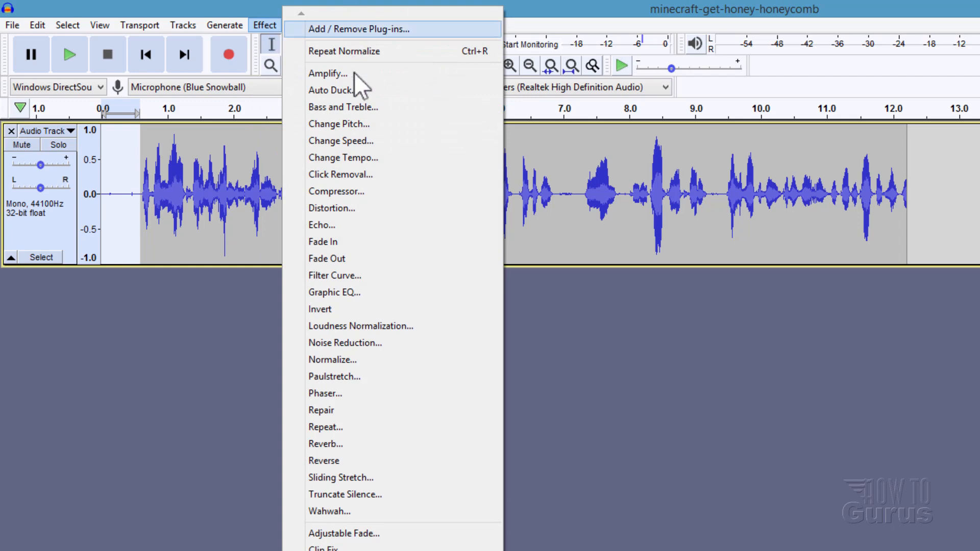
left_click(365, 343)
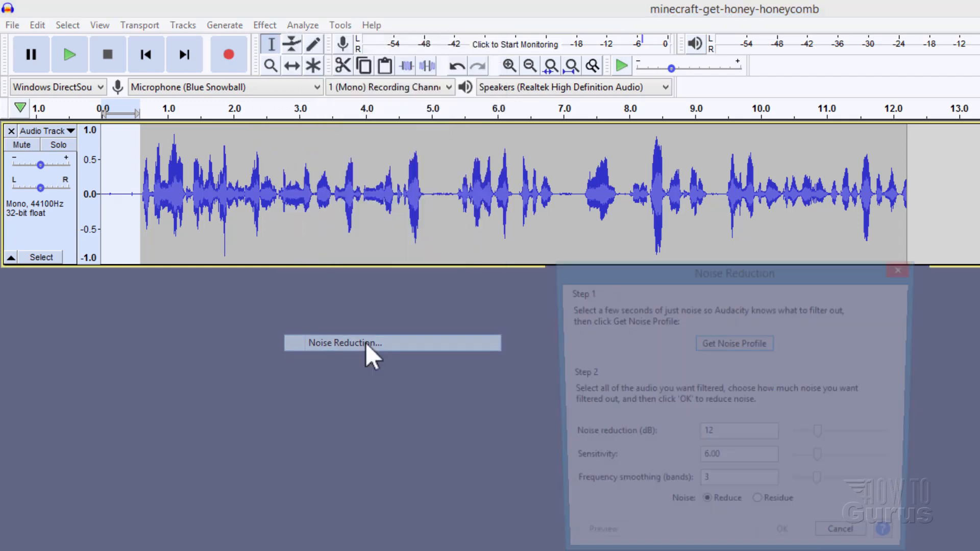
left_click(734, 344)
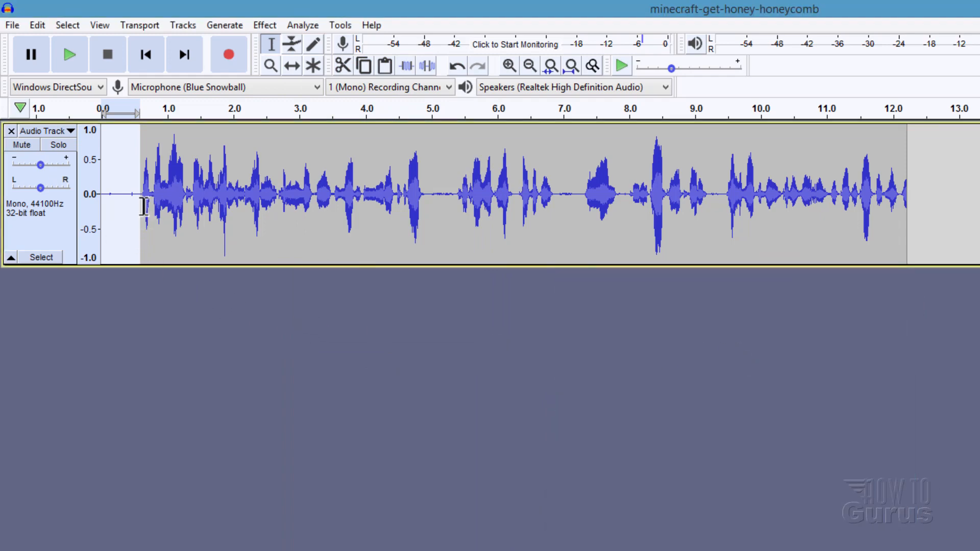
Step: Select the entire voice track and apply Noise Reduction at 12 dB, sensitivity 6.00, frequency smoothing 3 bands, with noise set to Reduce
left_click(119, 197)
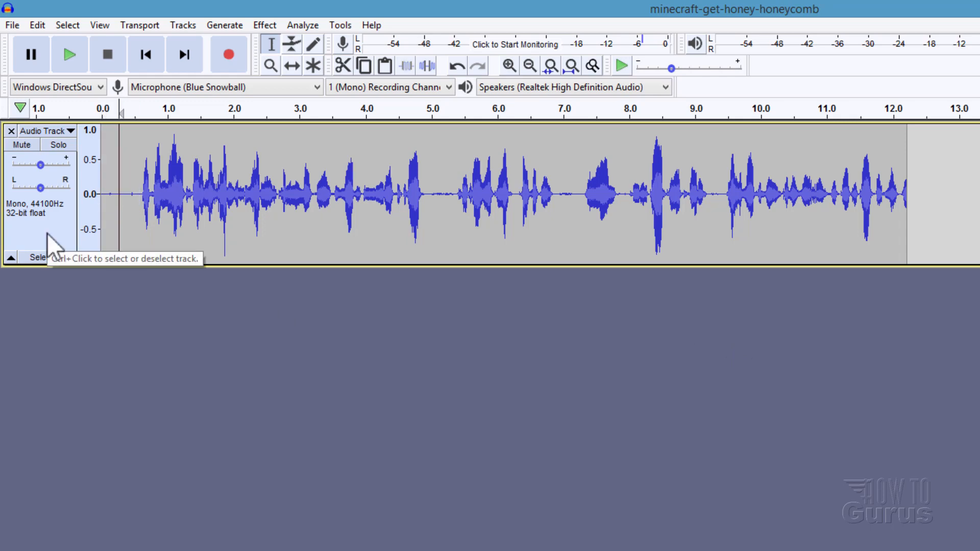
left_click(51, 232)
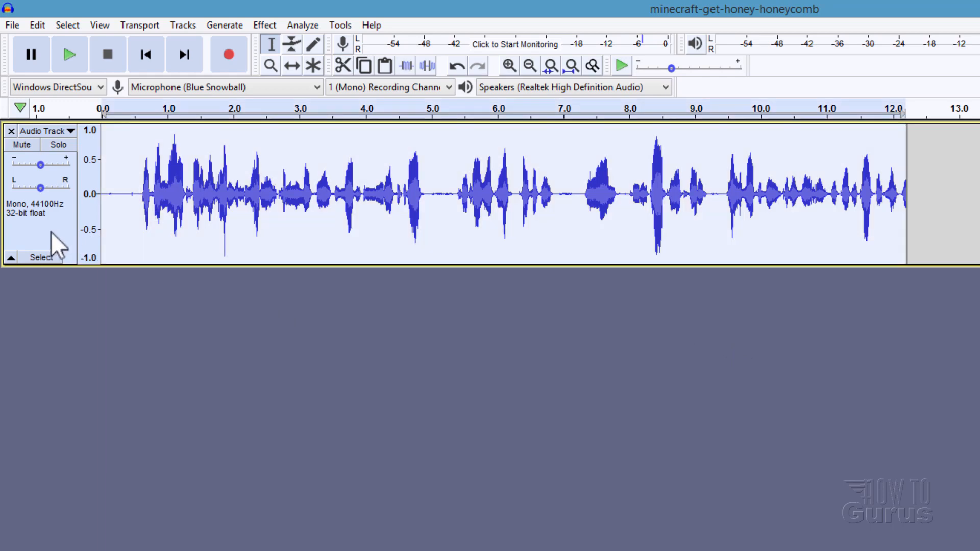
left_click(266, 25)
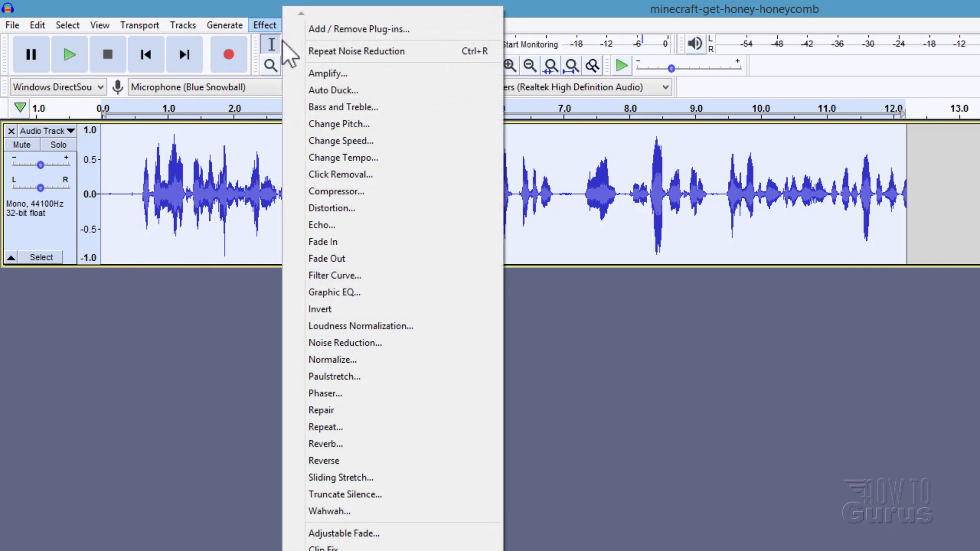
left_click(357, 342)
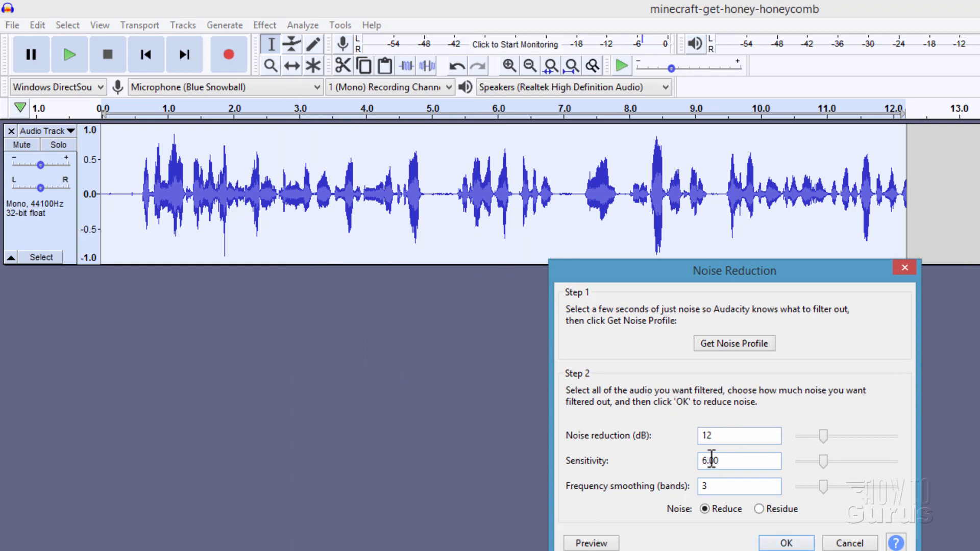
left_click(786, 542)
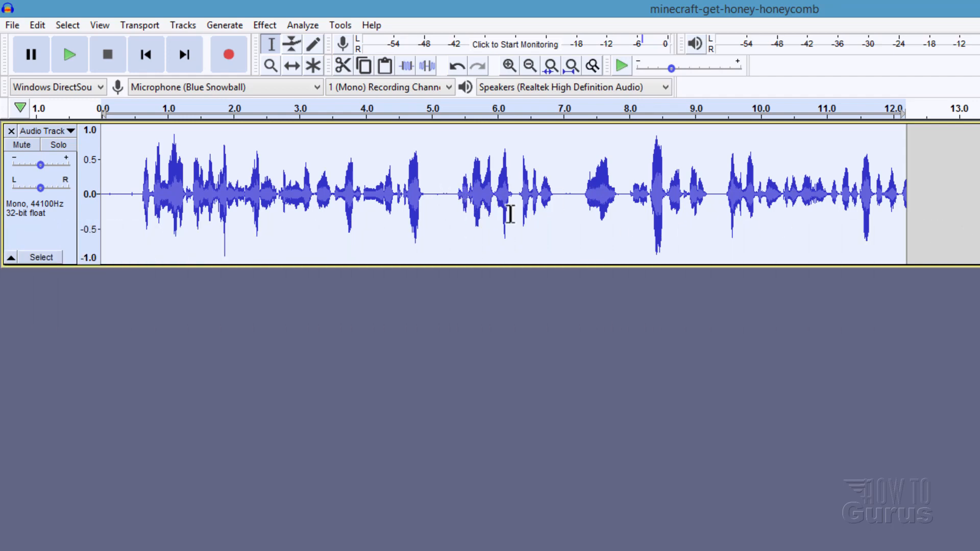
Step: Save the project under the new name "sample audio" as an Audacity project in the minecraft-get-honey-honeycomb folder
left_click(10, 25)
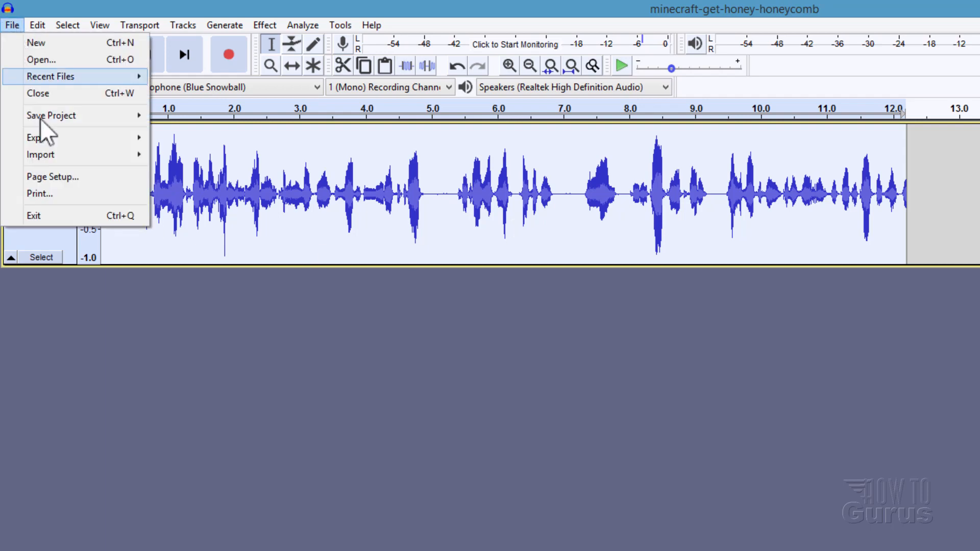
mouse_move(47, 116)
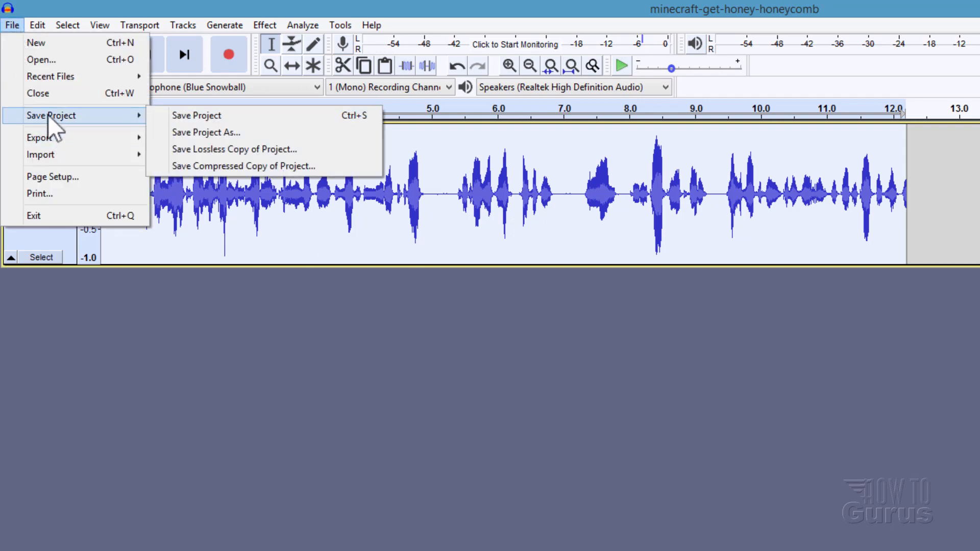
left_click(213, 134)
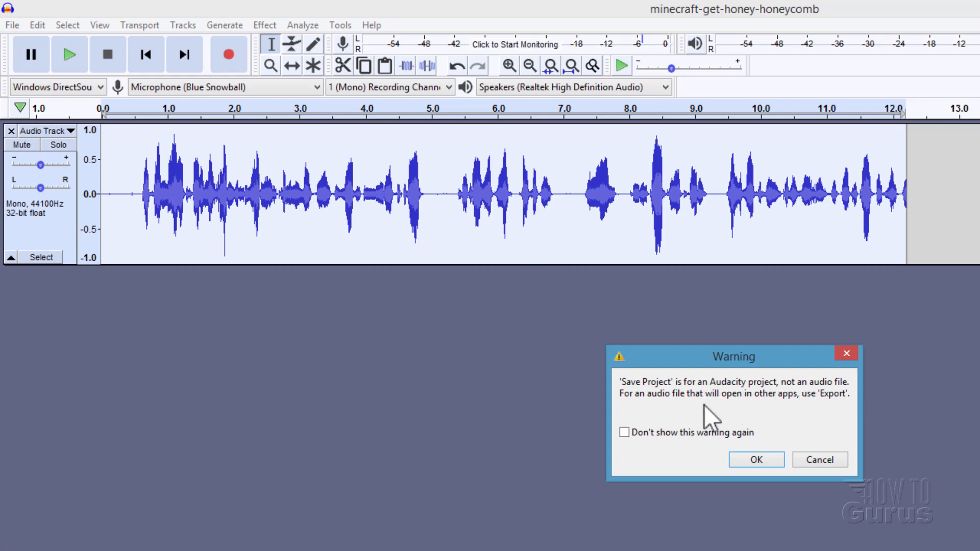
left_click(761, 458)
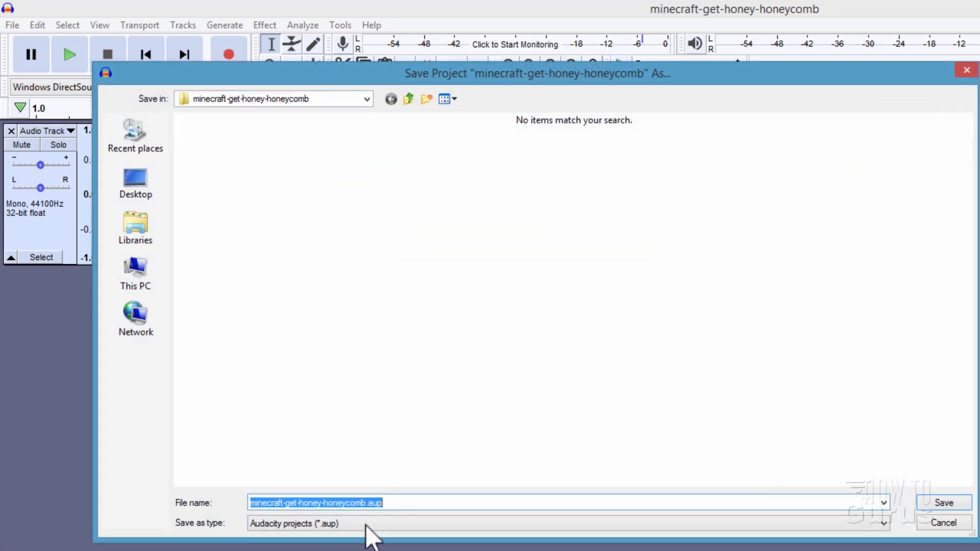
left_click(366, 506)
left_click_drag(366, 502, 164, 505)
type("sample aud")
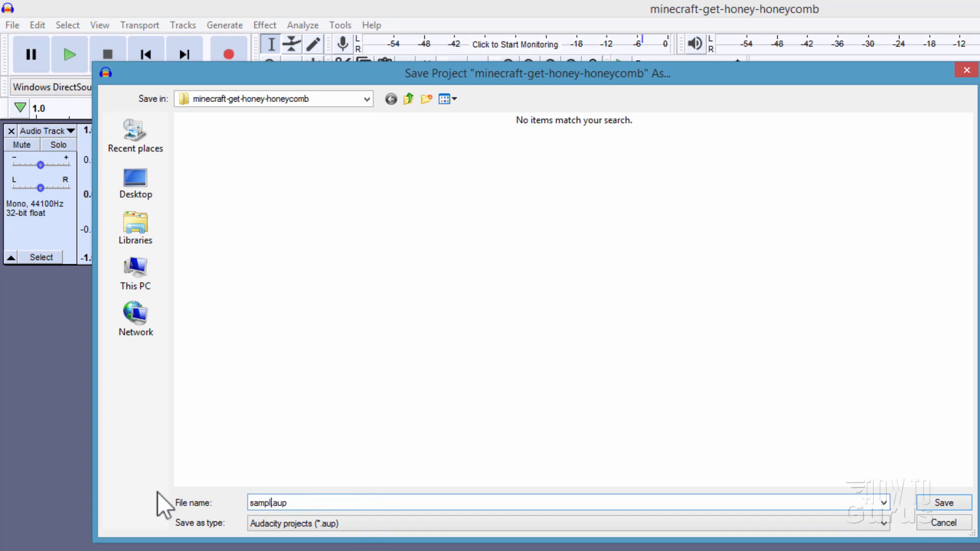
type("io")
left_click(946, 504)
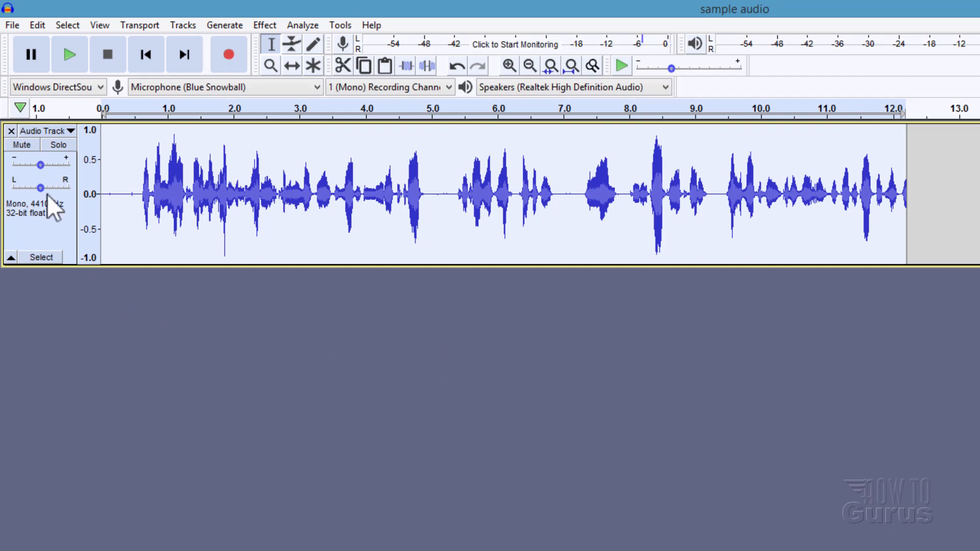
left_click(12, 25)
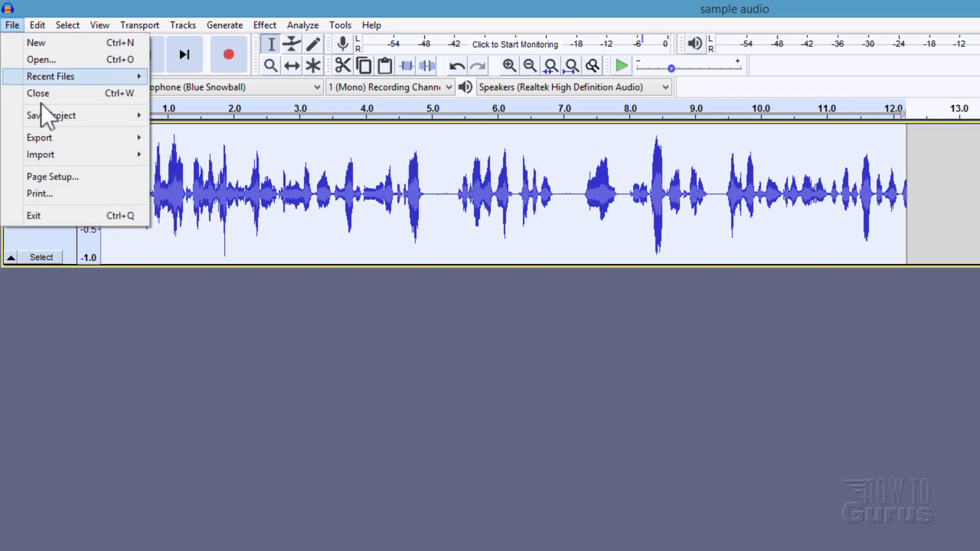
mouse_move(54, 114)
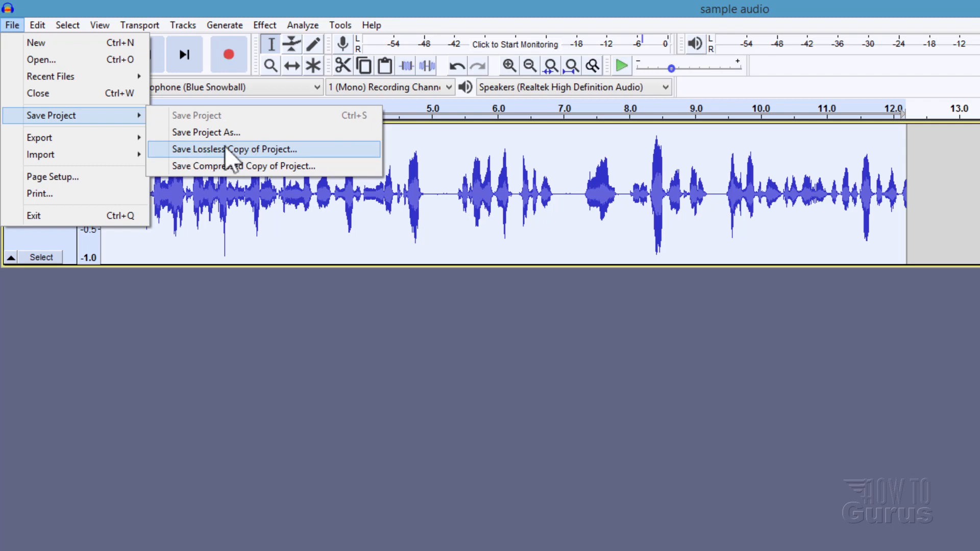
left_click(311, 346)
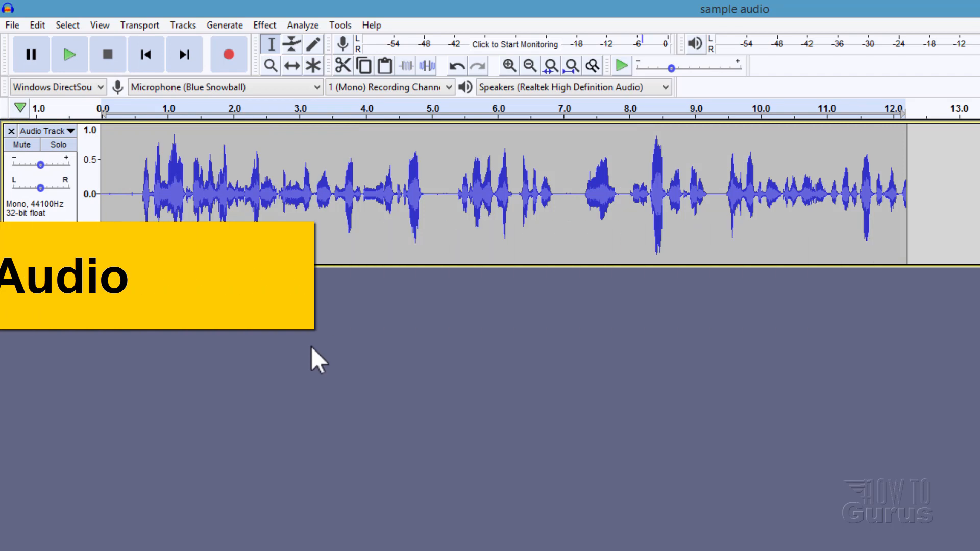
Step: Export the audio as "sample audio.mp3" to the creative folder with Preset bit rate, Standard 170-210 kbps quality and Joint Stereo, accepting the metadata tags
left_click(11, 23)
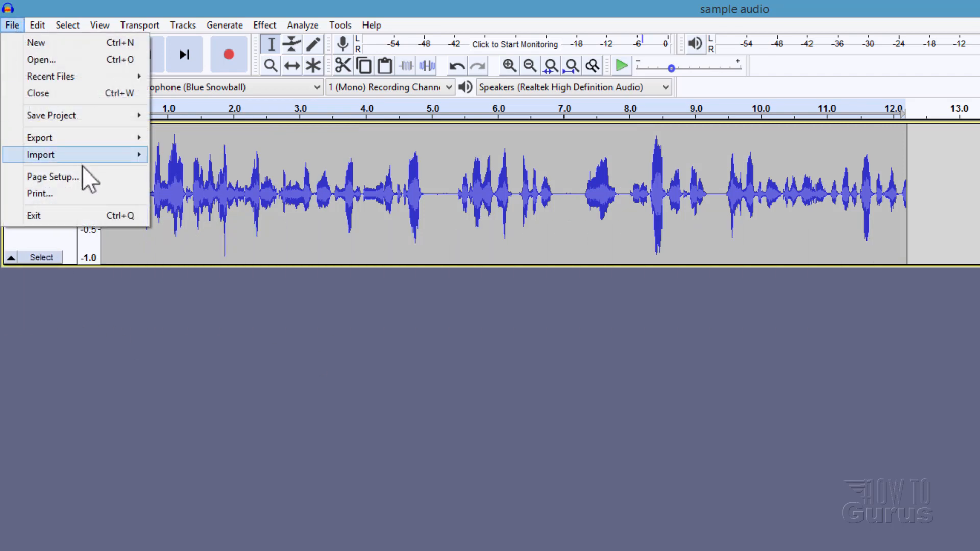
mouse_move(84, 137)
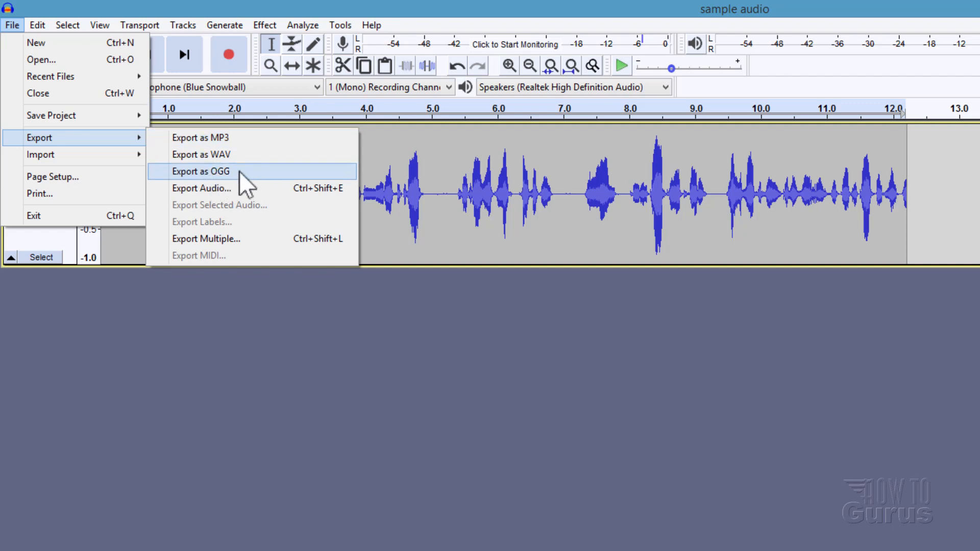
left_click(227, 137)
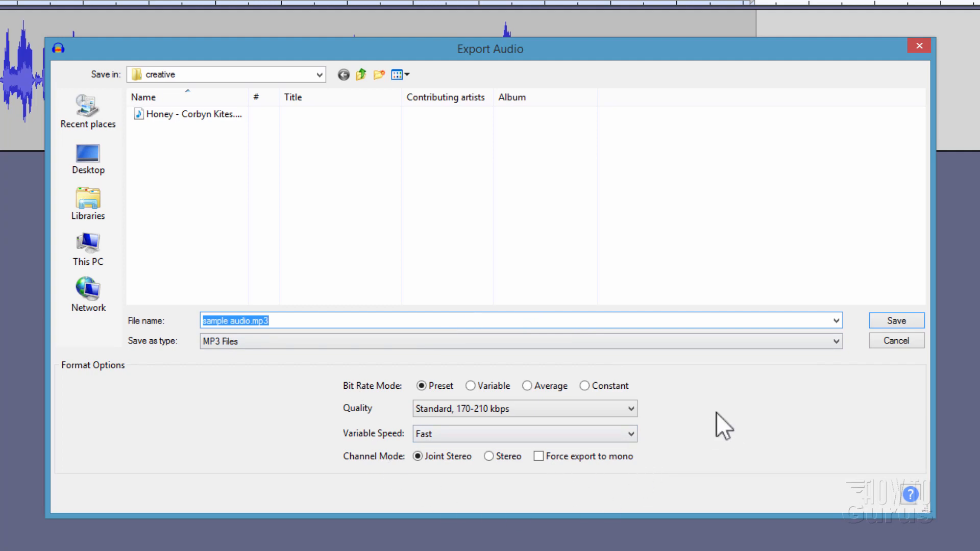
left_click(892, 322)
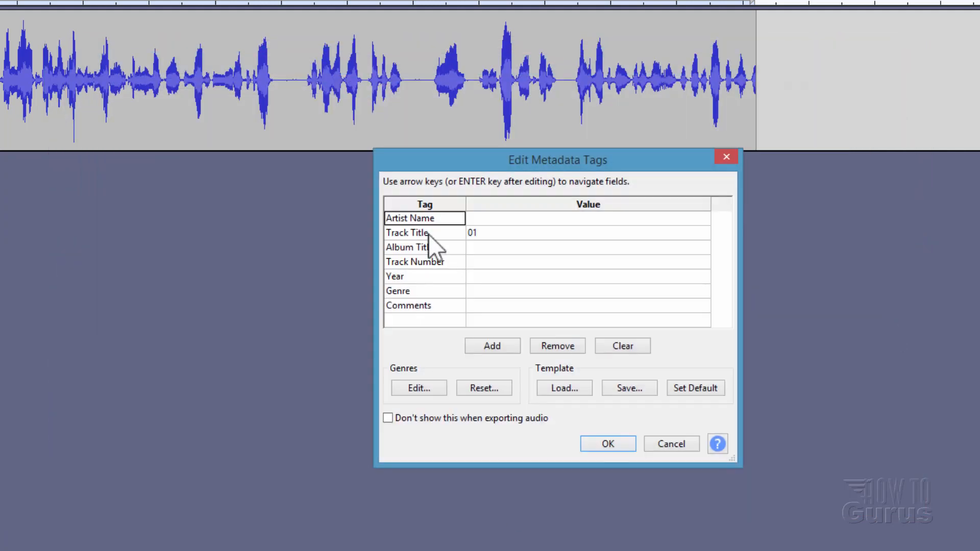
left_click(496, 219)
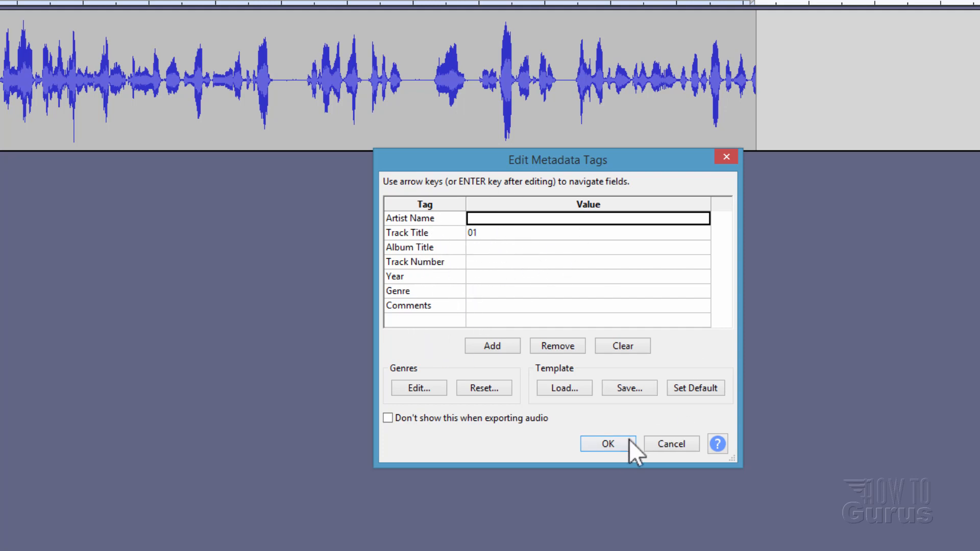
left_click(613, 442)
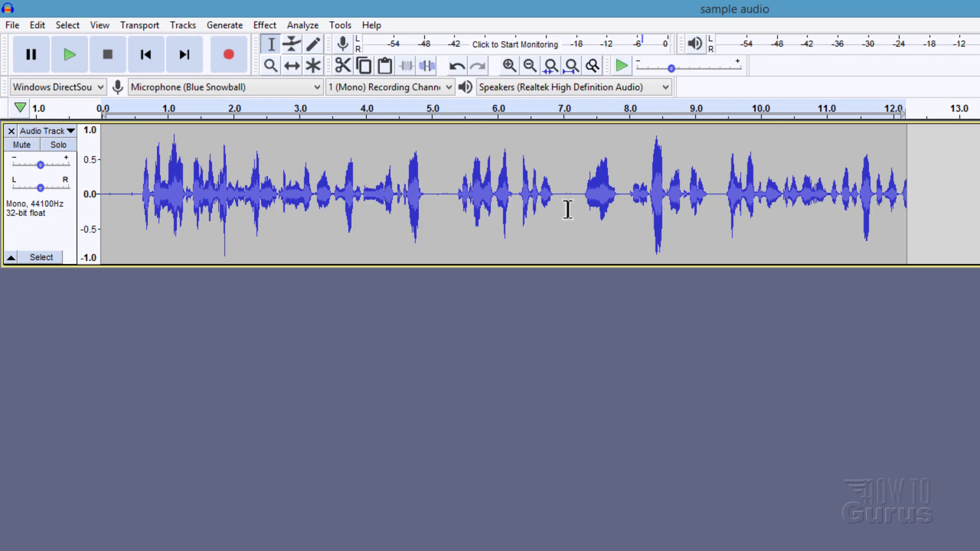
Step: Delete the silent pause in the voice track from about 4.95 s to 5.38 s
key("ctrl+a")
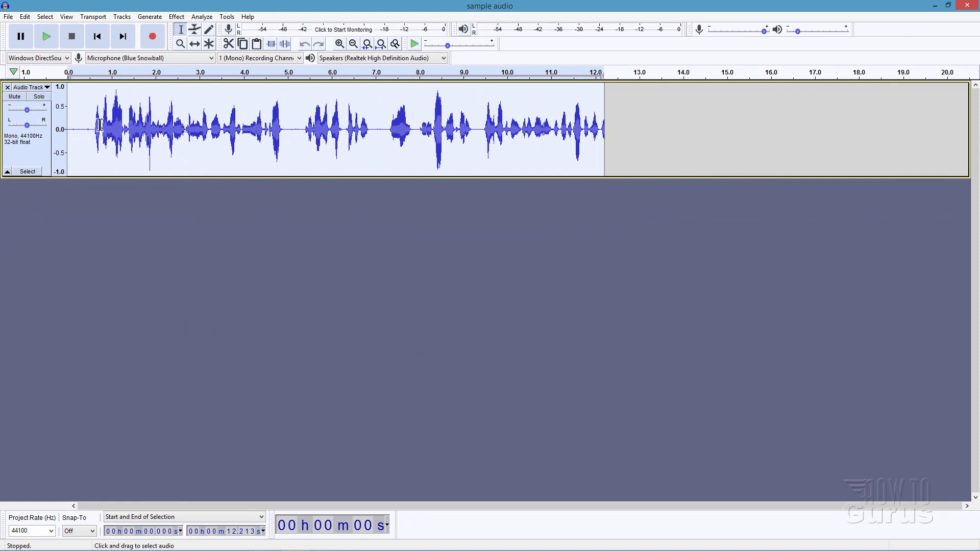
left_click(67, 17)
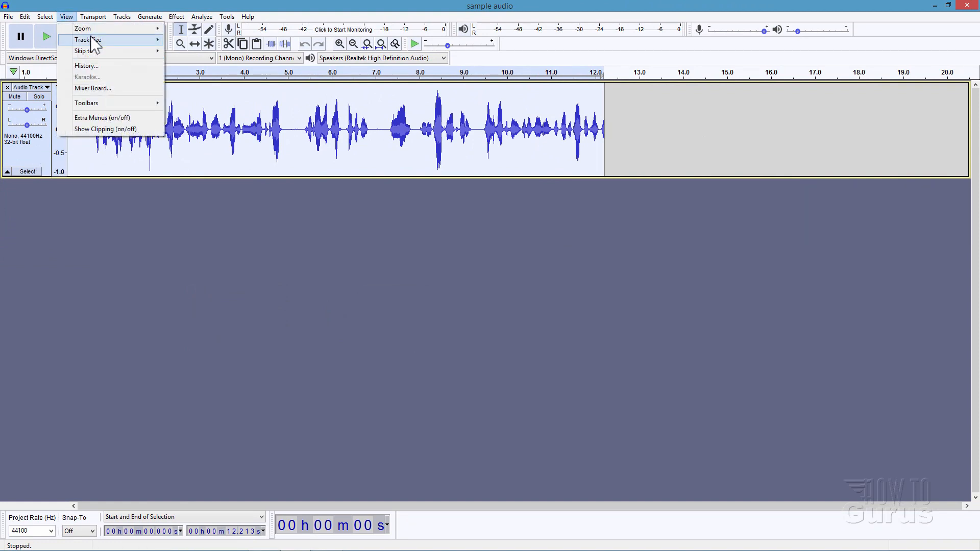
mouse_move(91, 31)
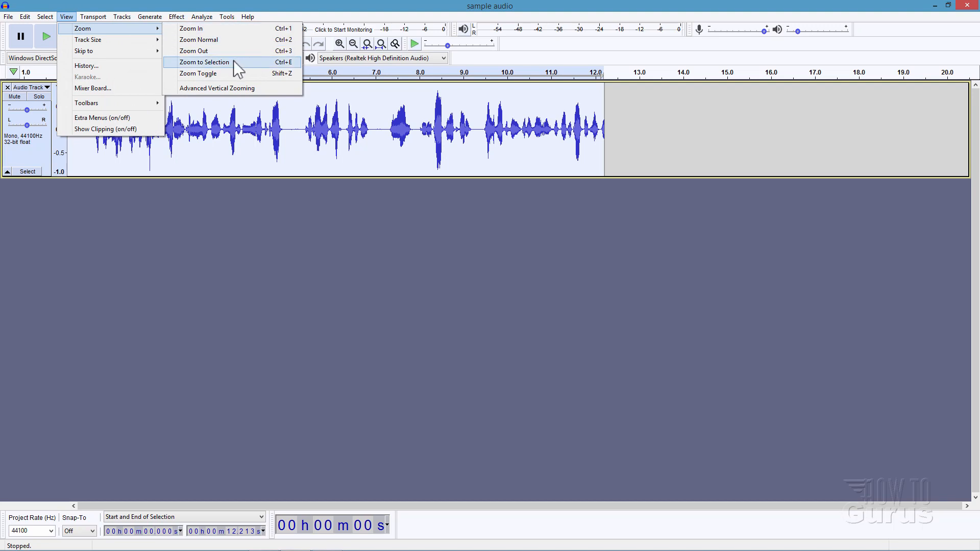
left_click(235, 63)
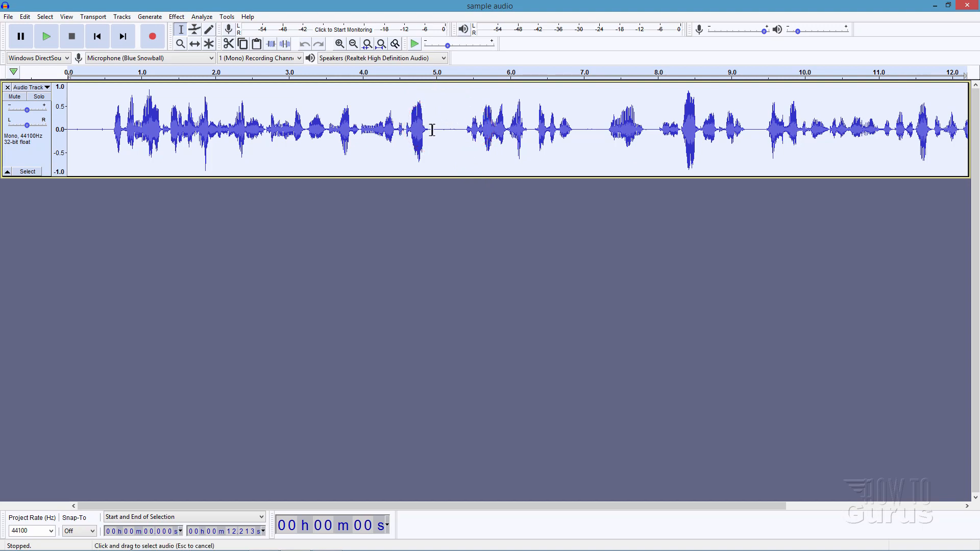
left_click_drag(431, 130, 463, 136)
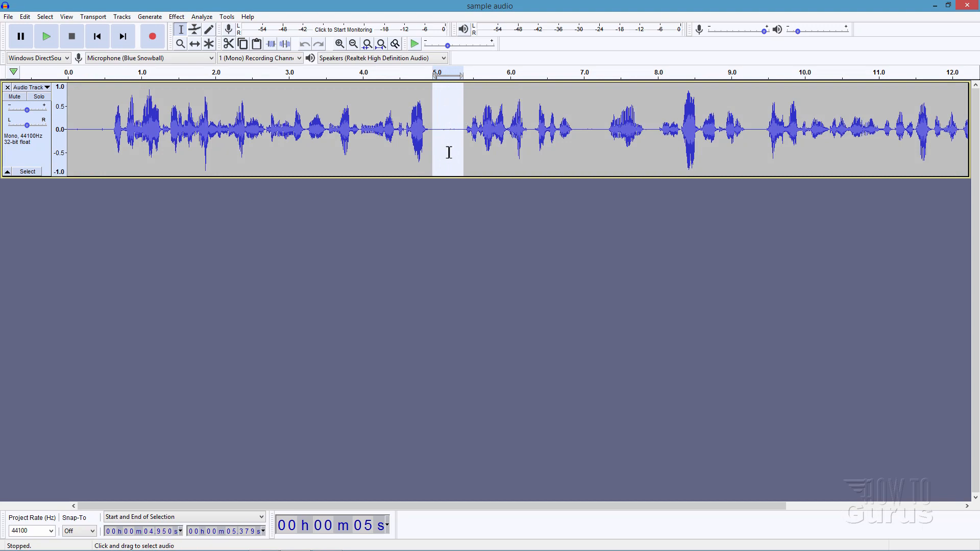
key("Delete")
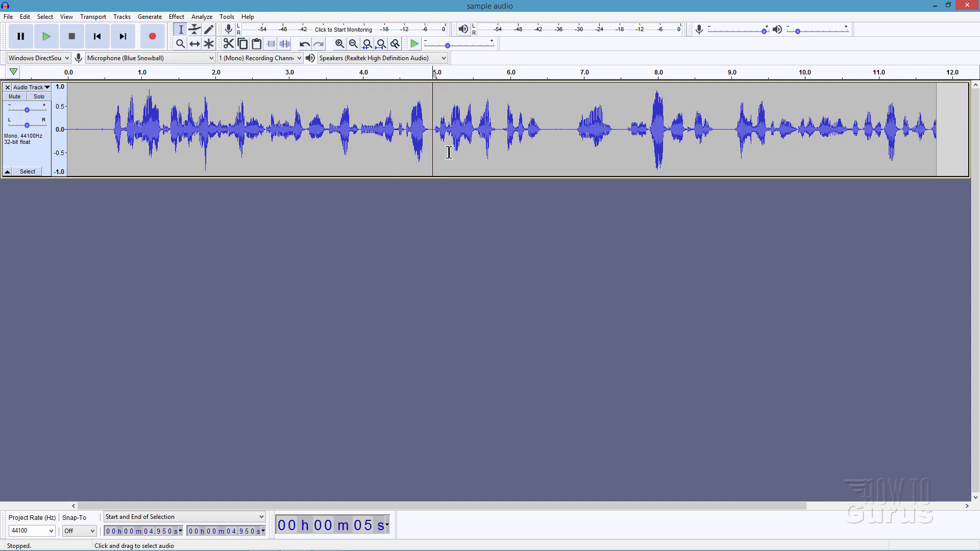
Step: Undo the pause deletion and redo it
left_click(568, 113)
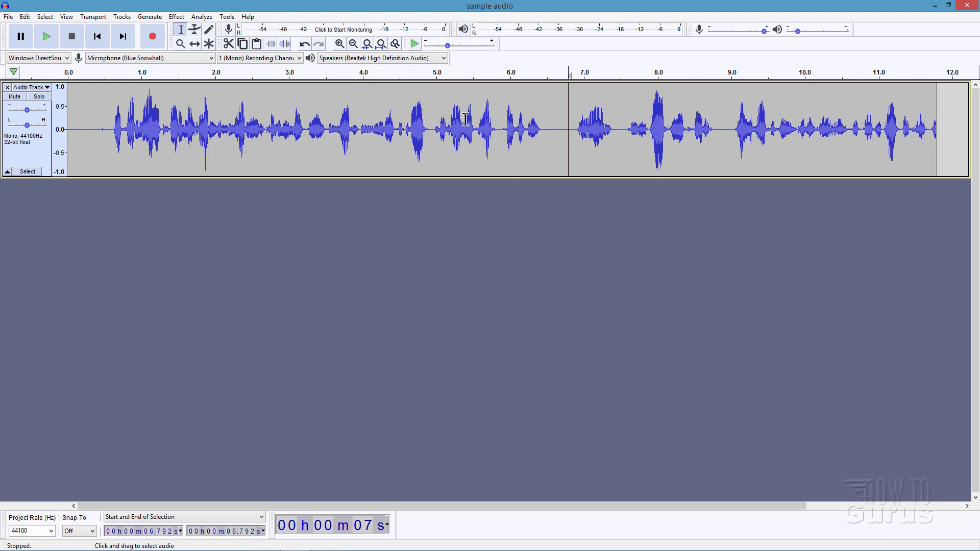
left_click(304, 45)
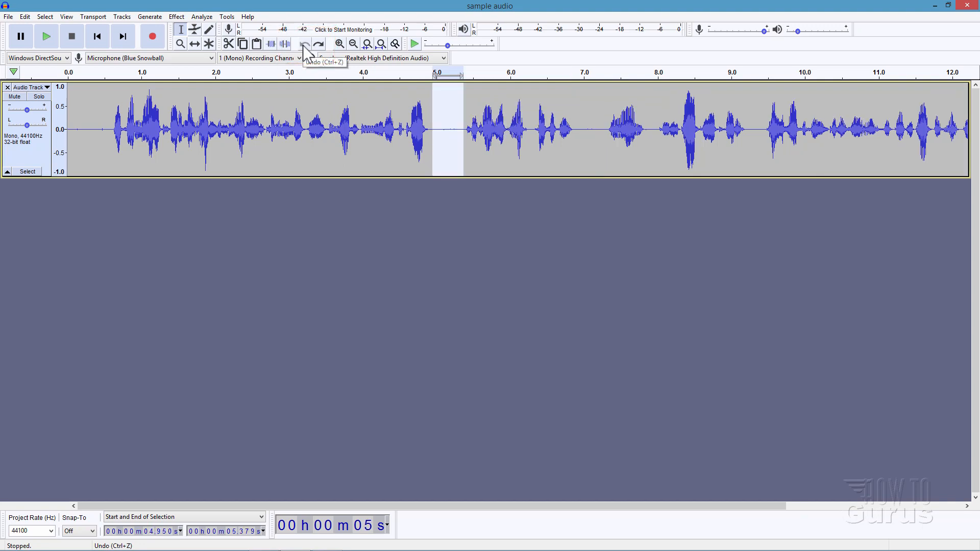
left_click(319, 45)
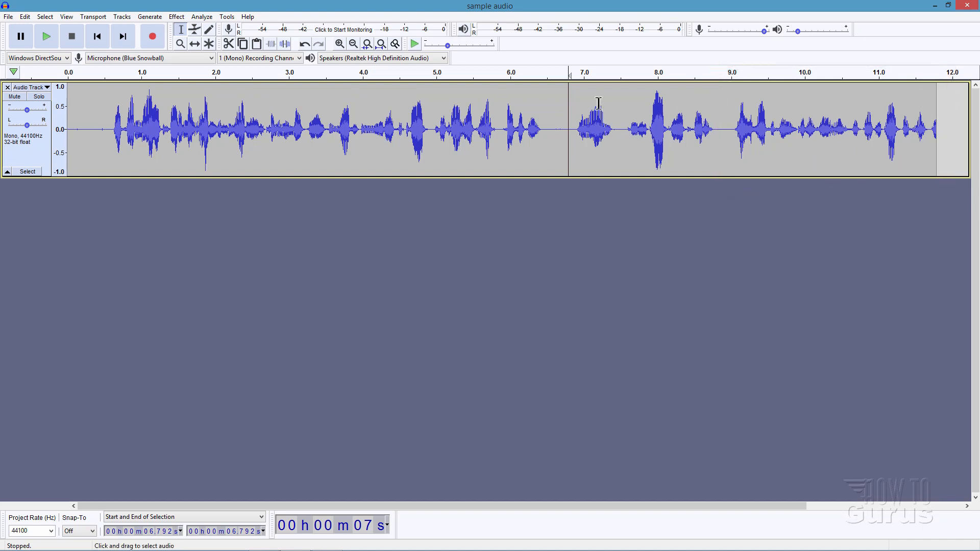
Step: Split the voice clip in the pause at about 8.93 s
left_click(725, 126)
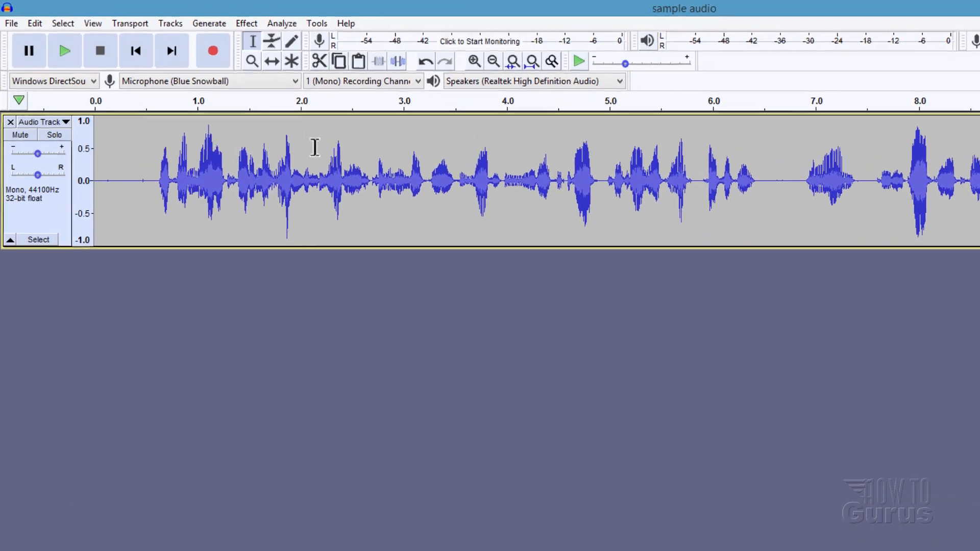
left_click(35, 24)
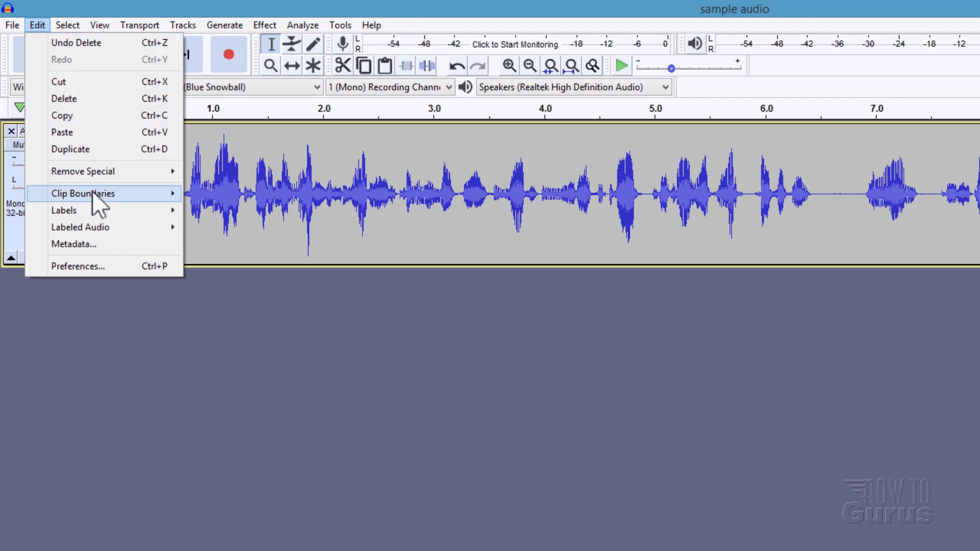
mouse_move(92, 191)
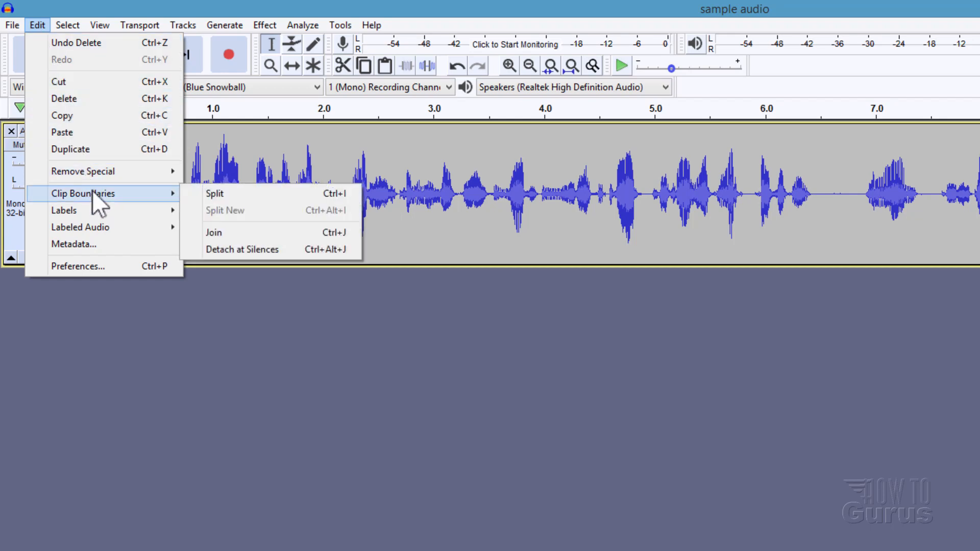
left_click(244, 197)
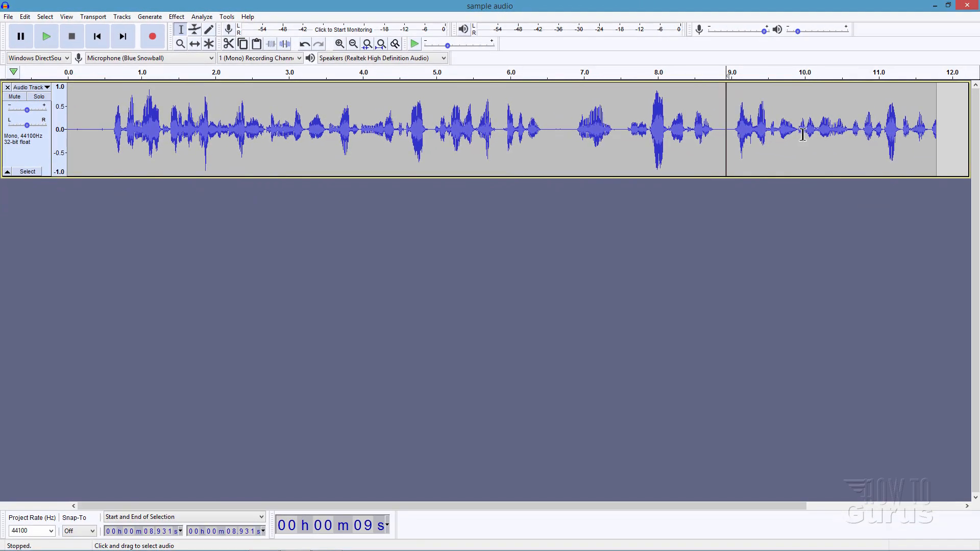
Step: Slide the split-off end clip along the timeline with the Time Shift tool, narrow the gap, and undo both the shift and the split
left_click(195, 45)
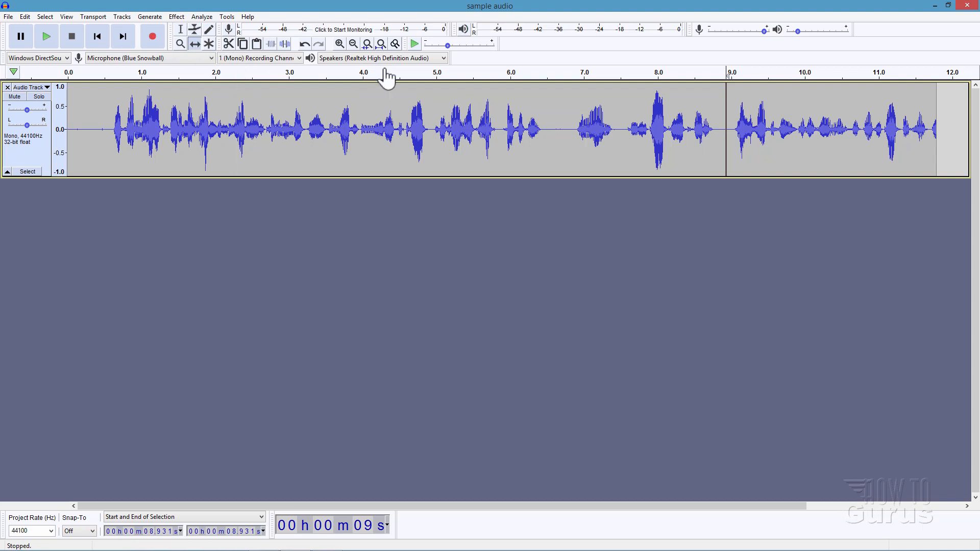
left_click_drag(783, 153, 805, 148)
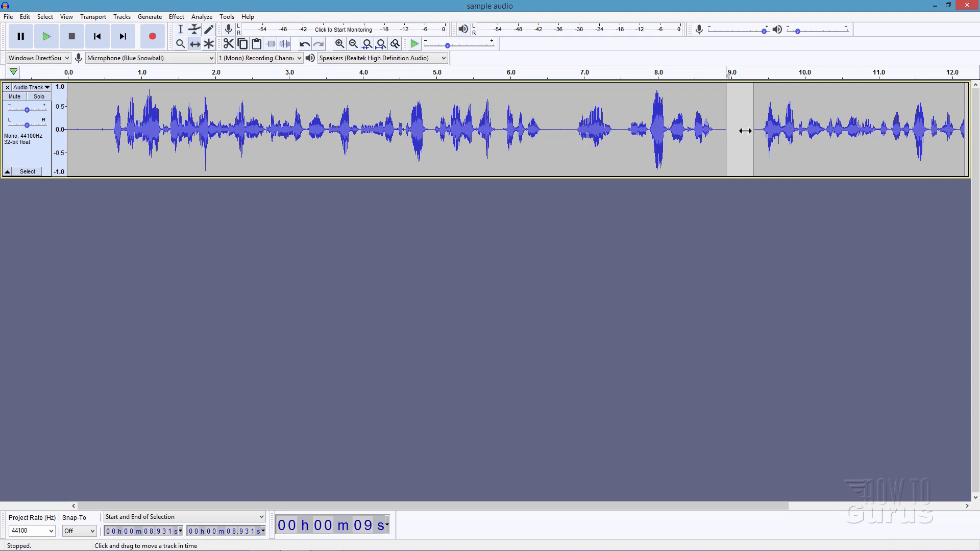
left_click_drag(783, 132, 779, 158)
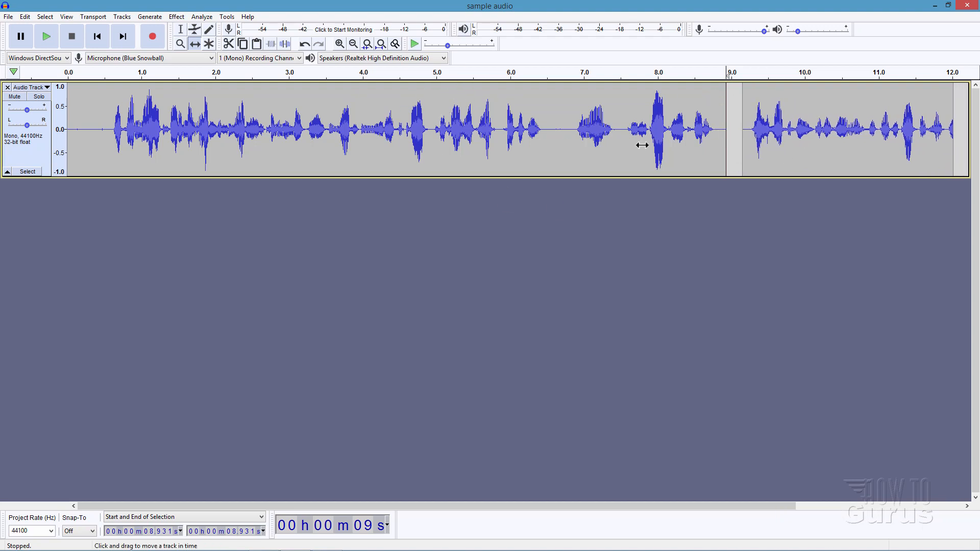
mouse_move(762, 161)
left_mouse_down()
mouse_move(772, 165)
mouse_move(755, 162)
left_mouse_up()
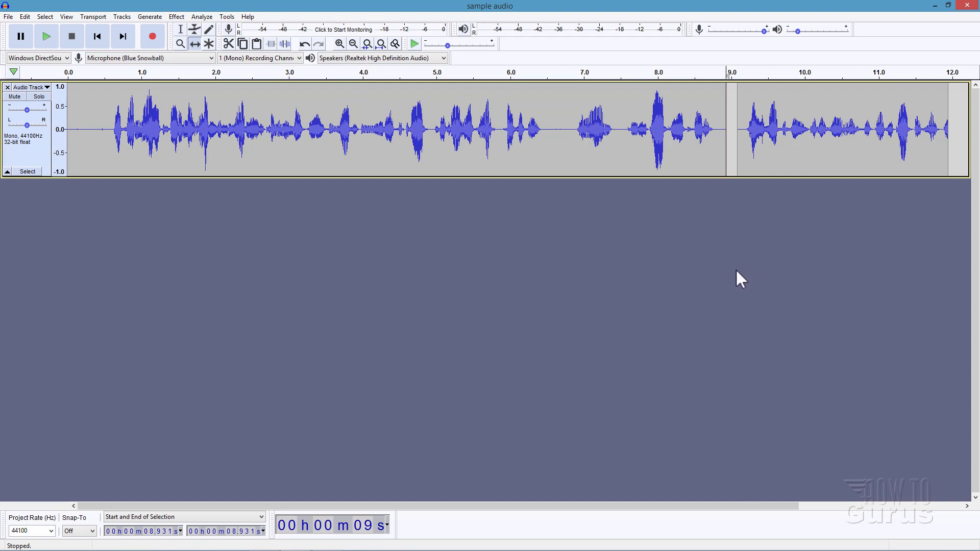
left_click(304, 45)
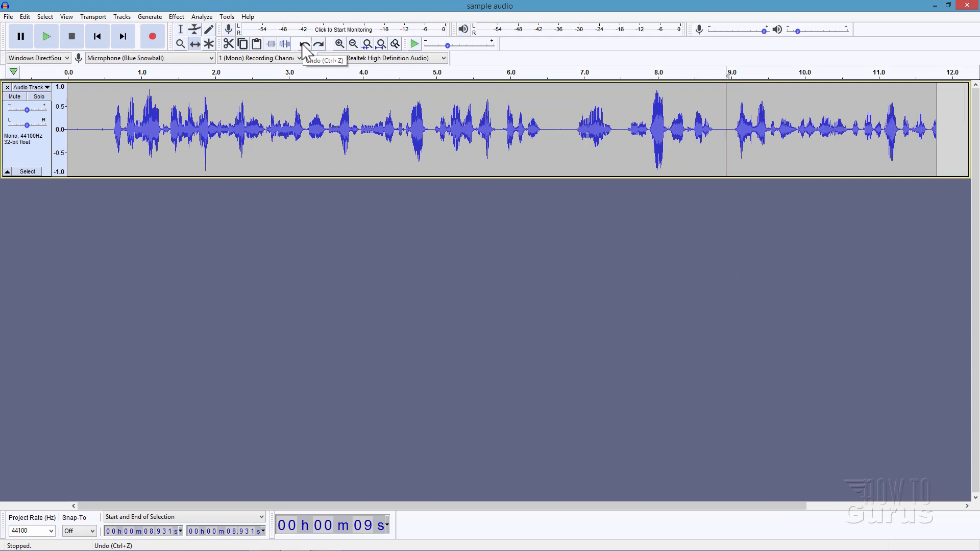
Step: Try moving the voice audio from about 8.92 s to its end onto its own track with Split New, and undo it
left_click(181, 31)
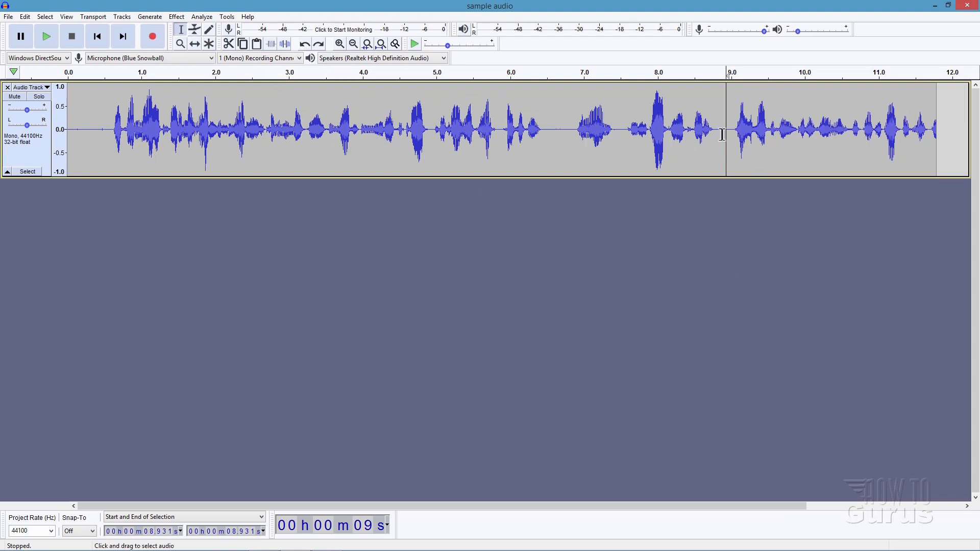
left_click_drag(725, 156, 932, 158)
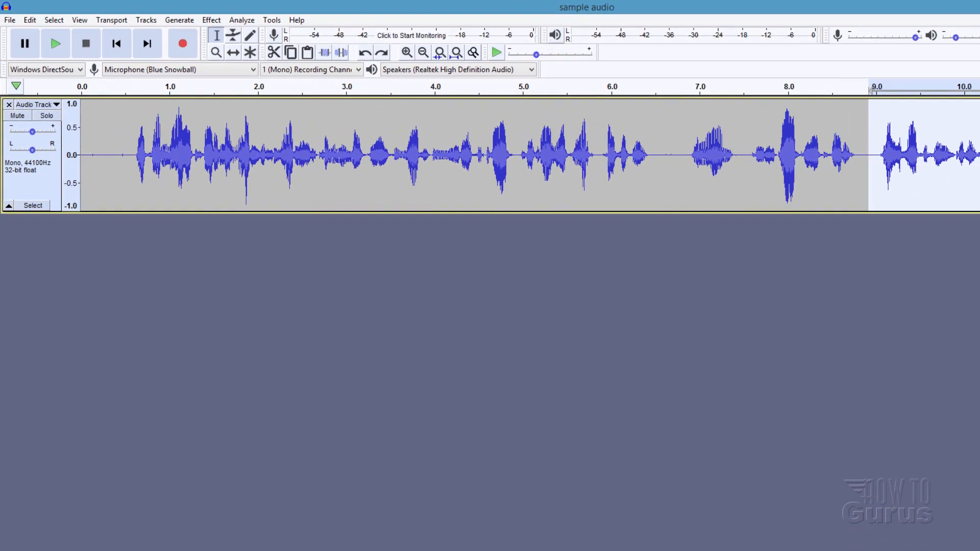
left_click(36, 27)
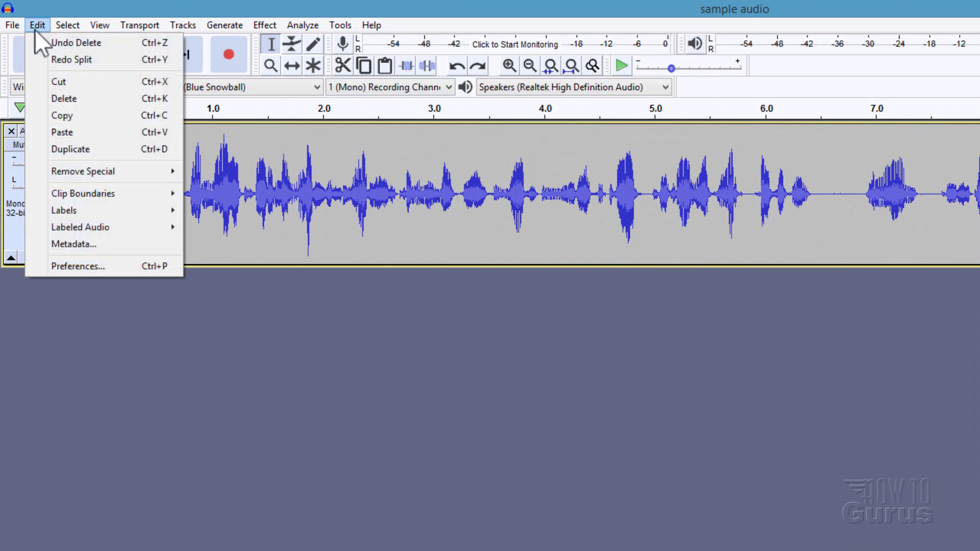
mouse_move(95, 188)
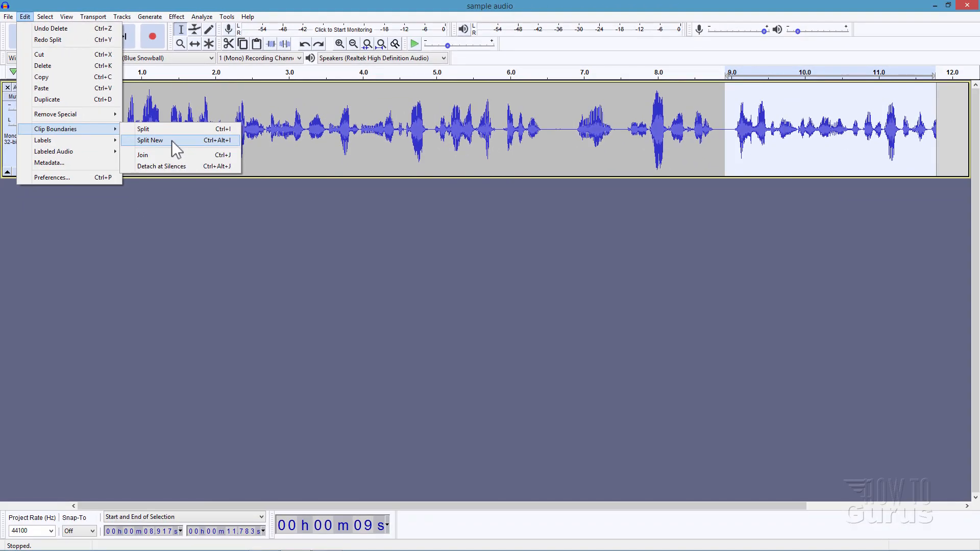
left_click(171, 140)
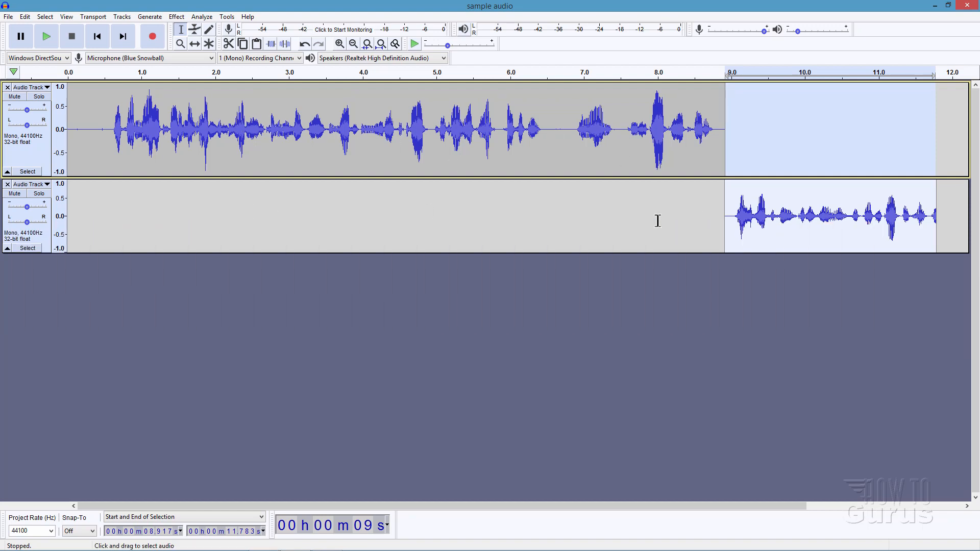
left_click(305, 45)
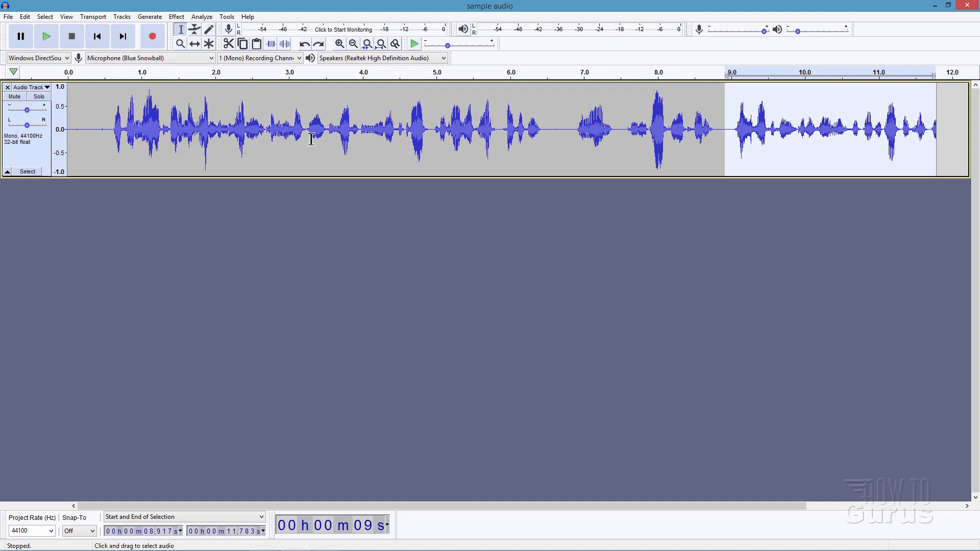
left_click(378, 300)
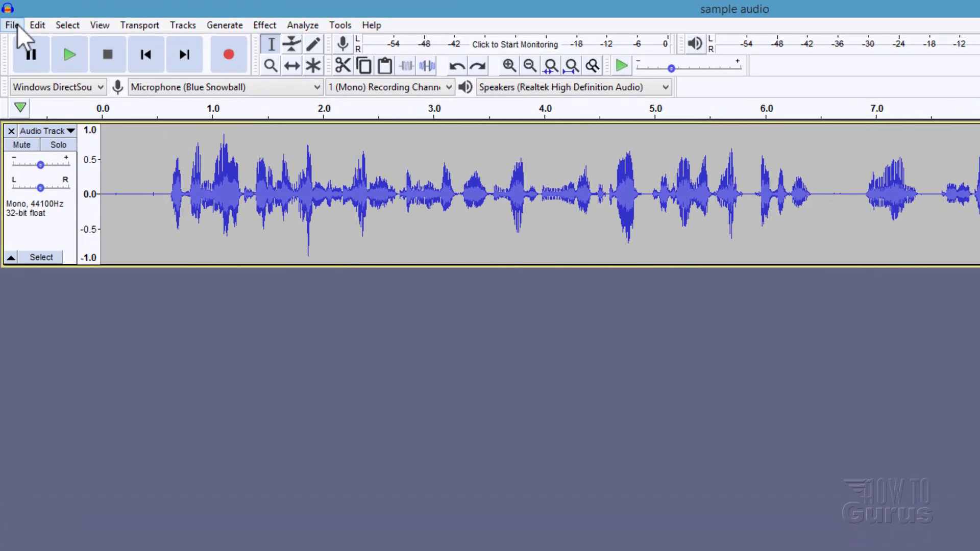
Step: Import George_Street_Shuffle.mp3 from the Sounds folder as a music track
left_click(15, 23)
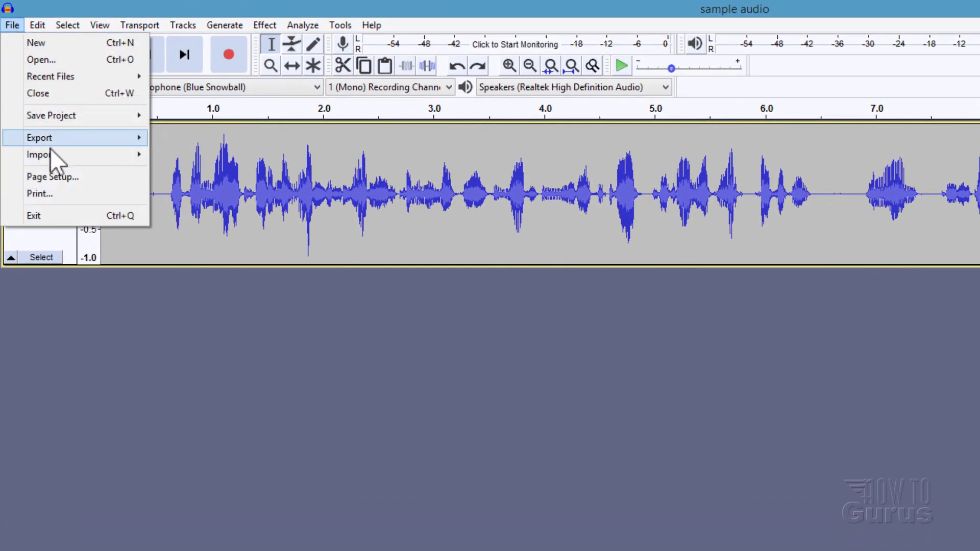
mouse_move(50, 153)
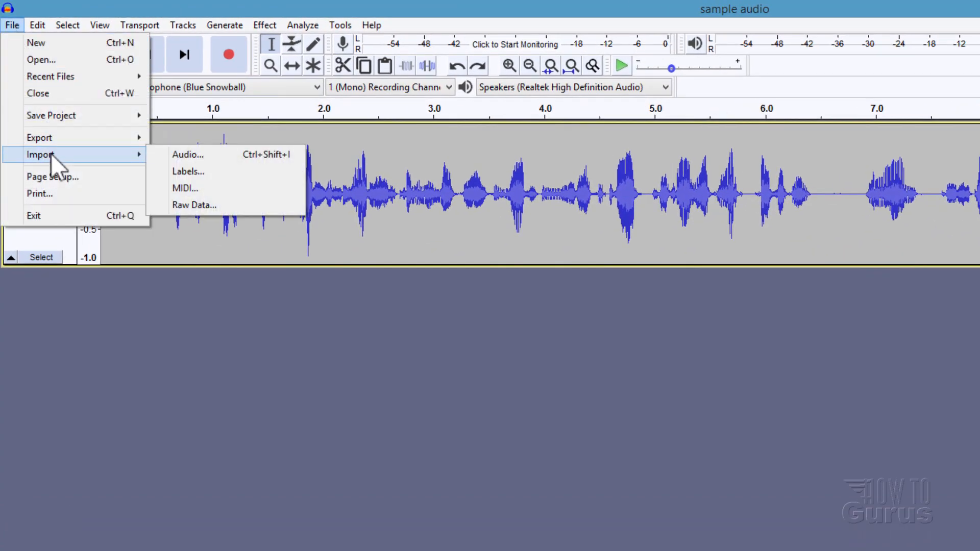
left_click(178, 155)
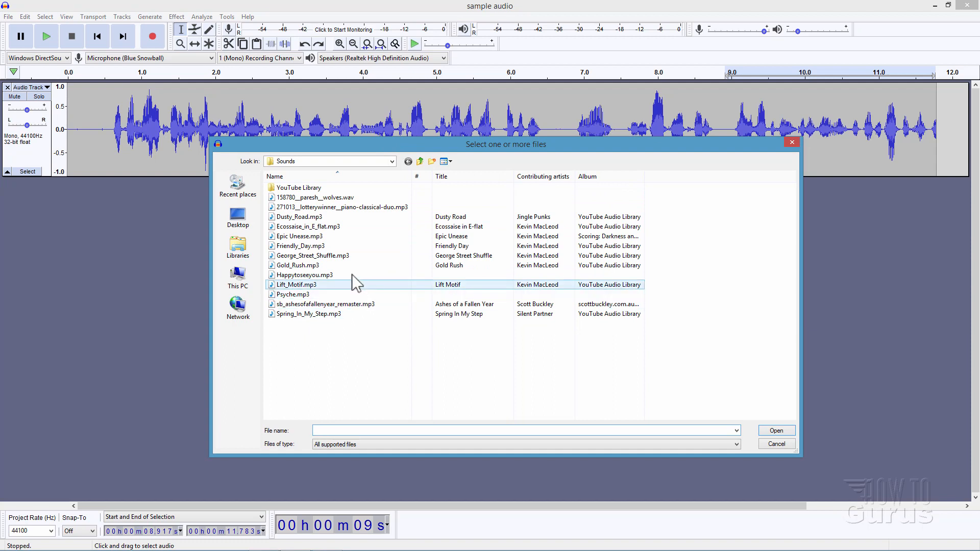
left_click(311, 258)
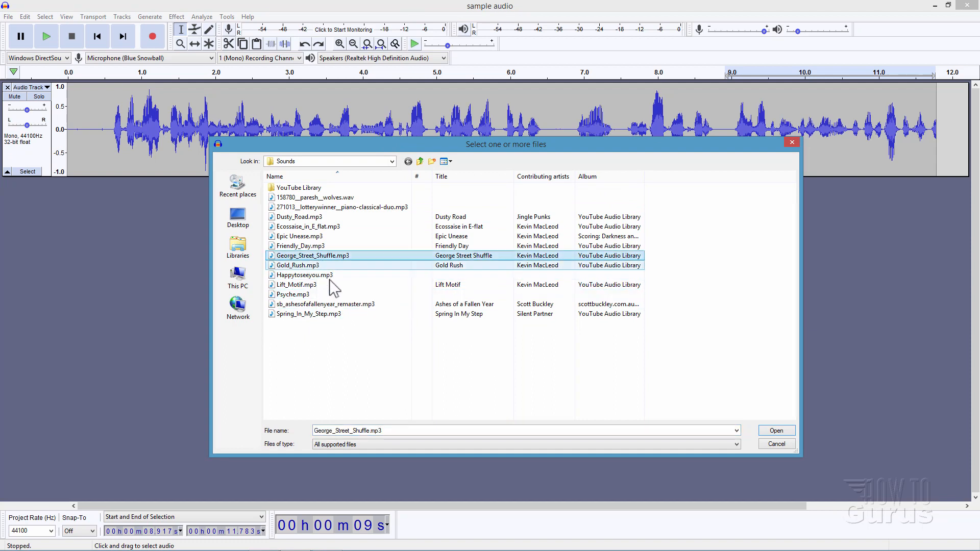
left_click(771, 430)
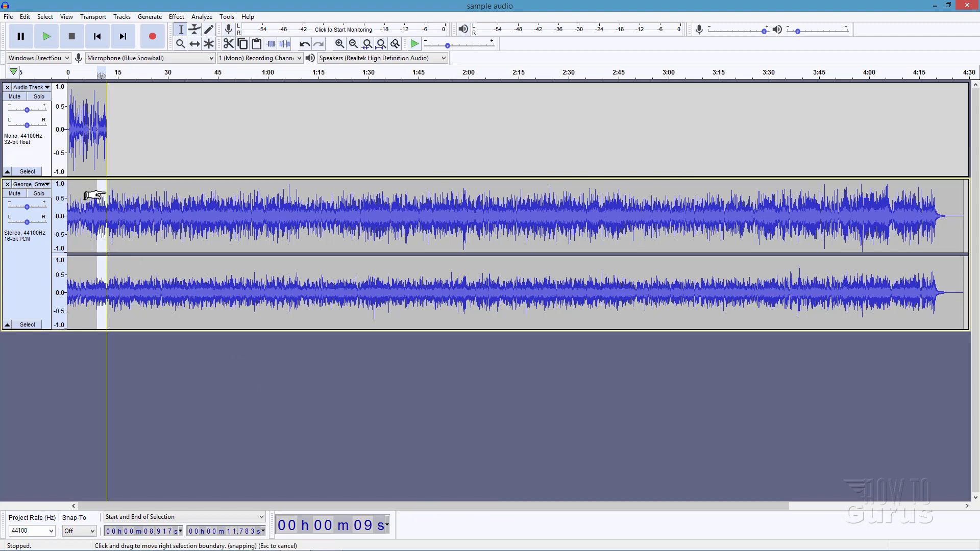
Step: Trim the music track to the voice's length by deleting everything from about 11.78 s to its end
left_click(109, 215)
left_click_drag(109, 195, 106, 195)
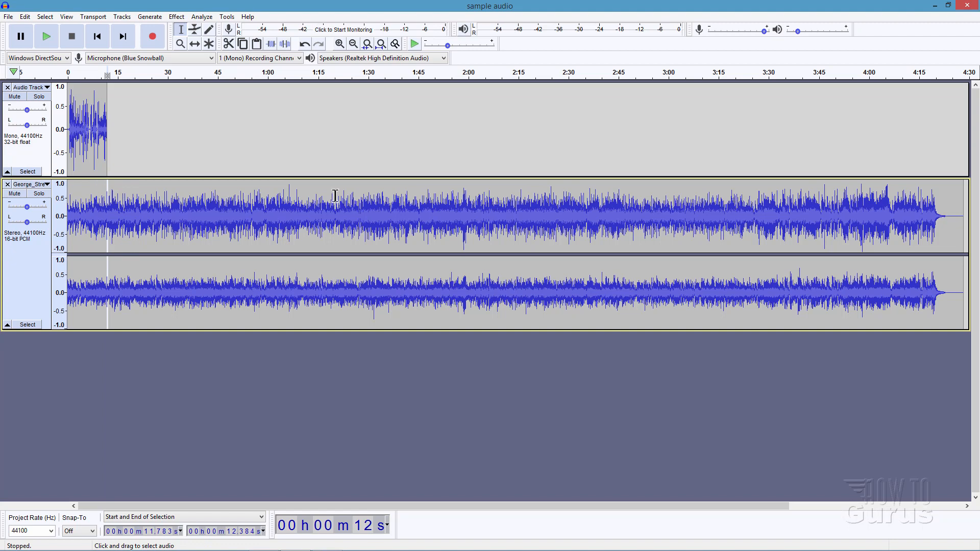
left_click(45, 16)
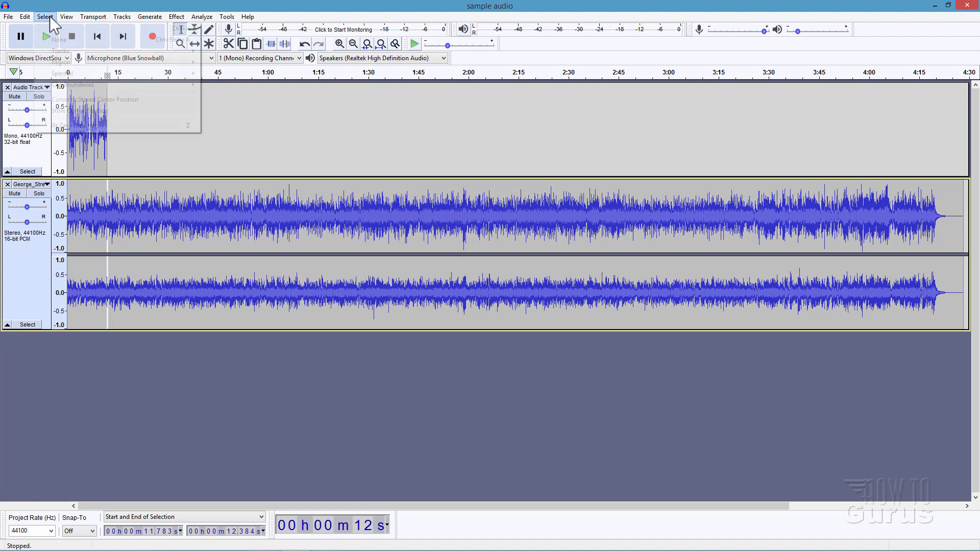
mouse_move(71, 63)
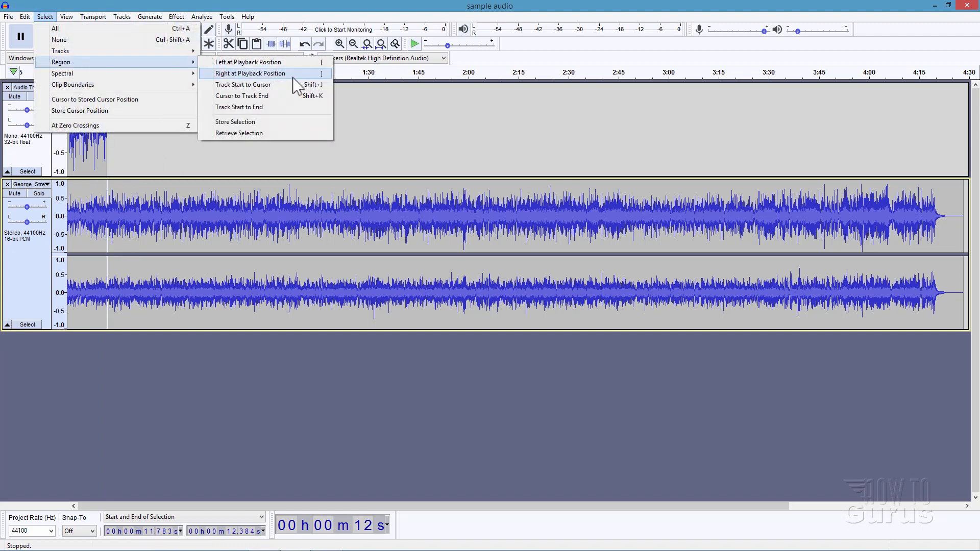
left_click(232, 94)
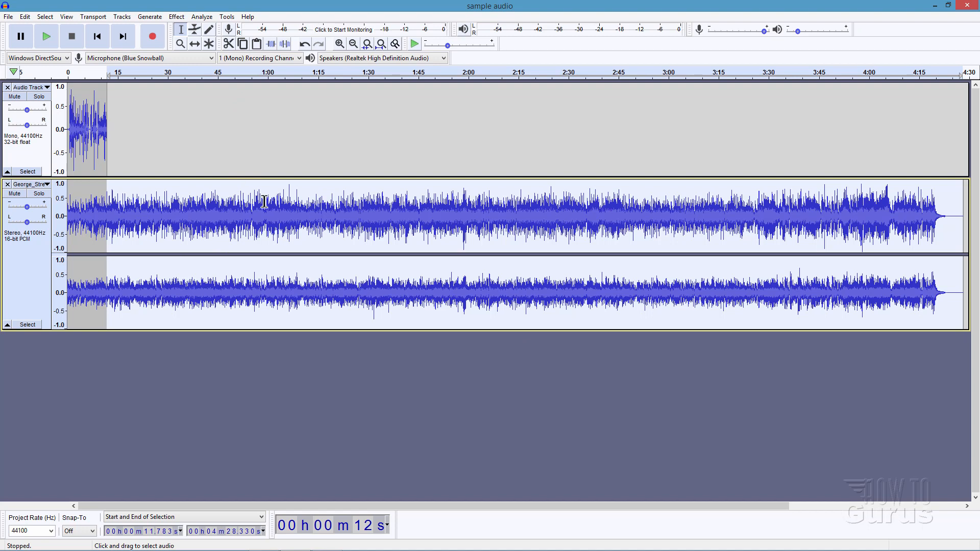
key("Delete")
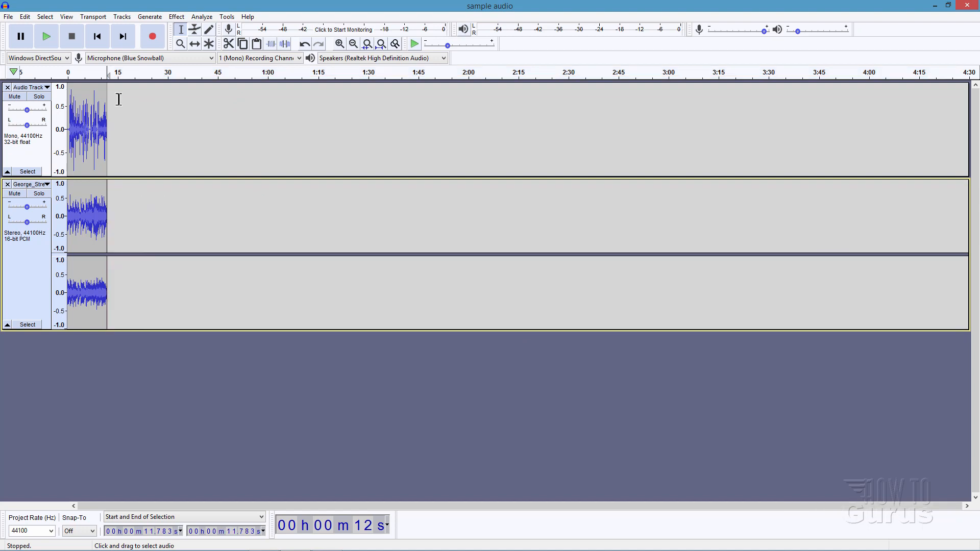
Step: Lower the music track's volume from about 7.9 s onward, using Envelope points at about 7.9 s and 8.3 s
left_click(34, 154)
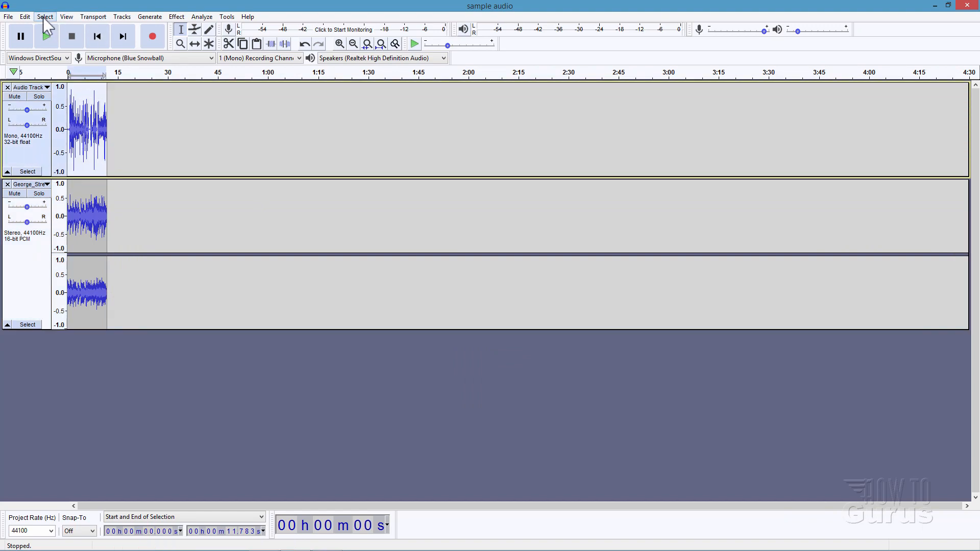
left_click(67, 17)
mouse_move(93, 30)
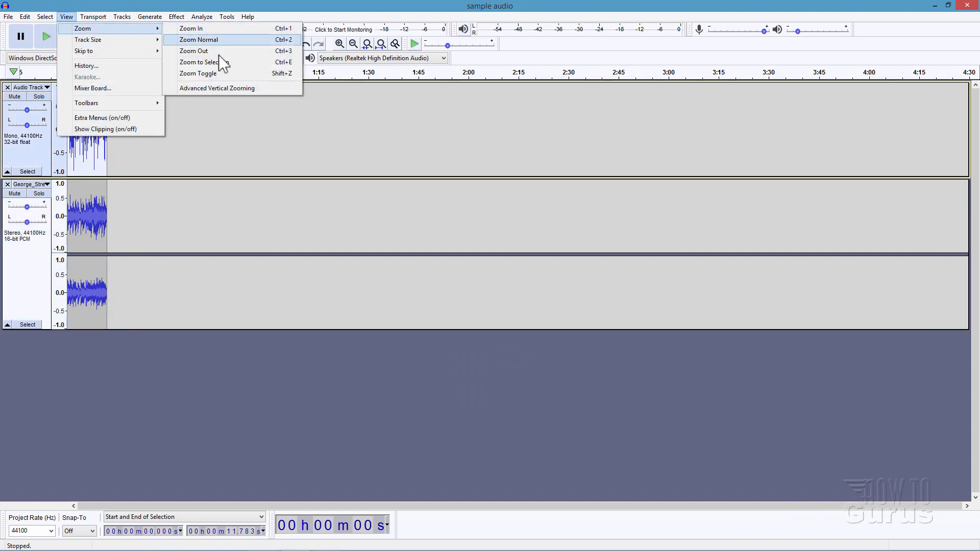
left_click(215, 73)
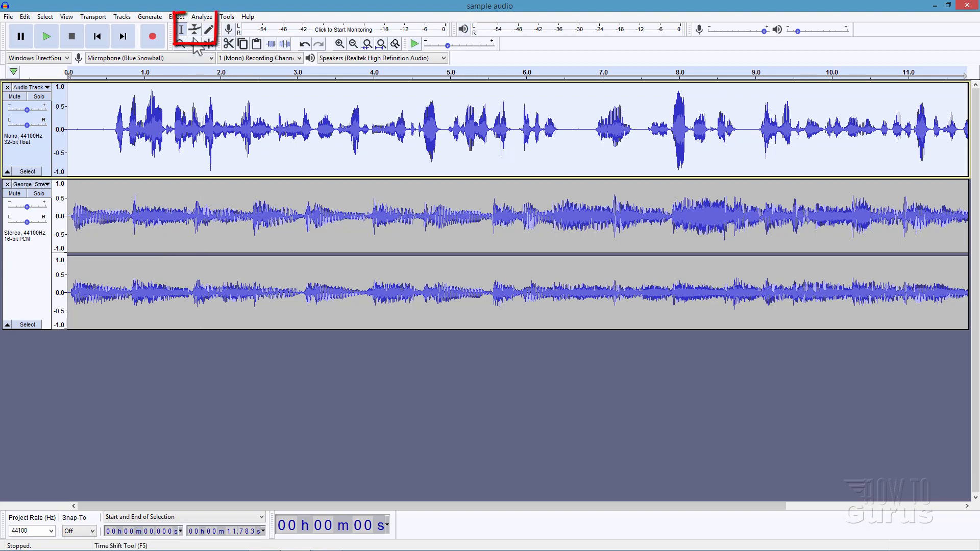
left_click(25, 262)
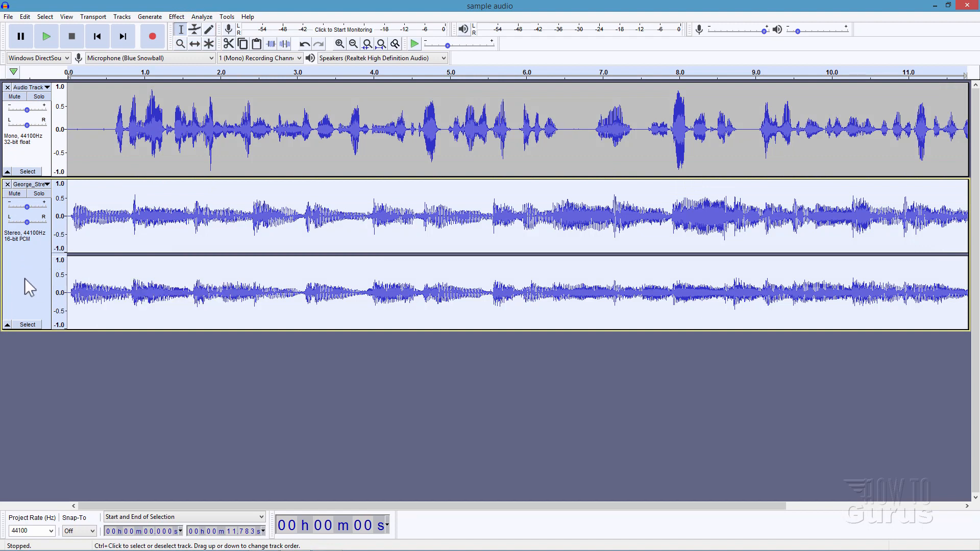
left_click(194, 30)
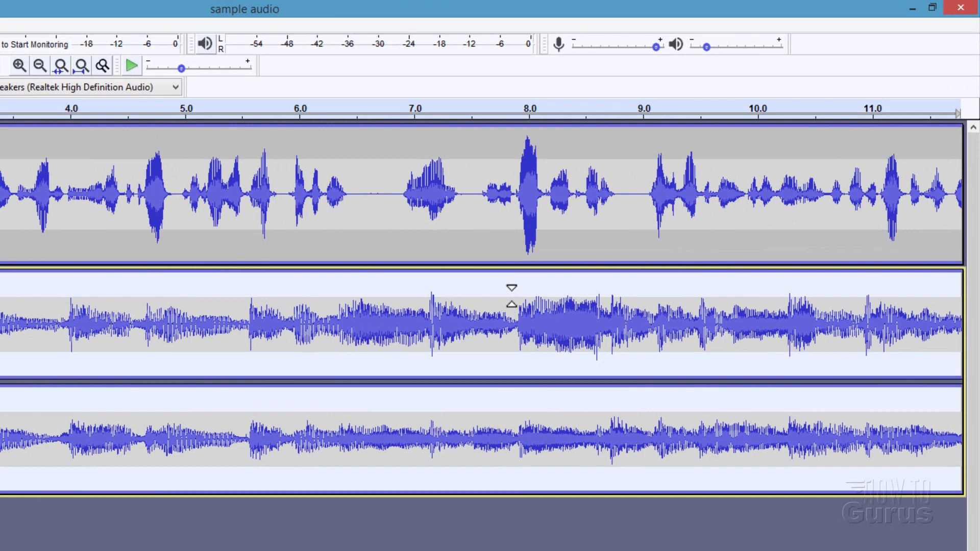
left_click(512, 297)
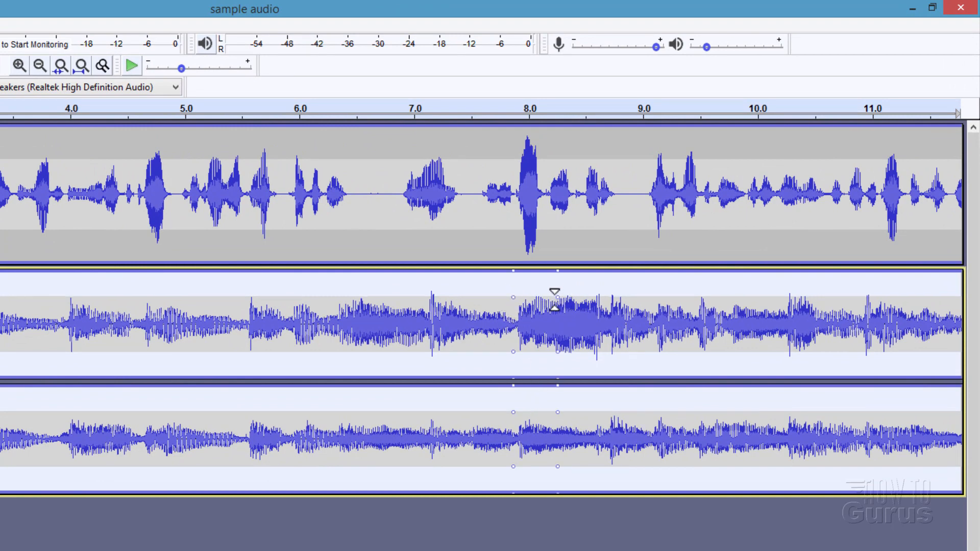
left_click_drag(555, 300, 563, 317)
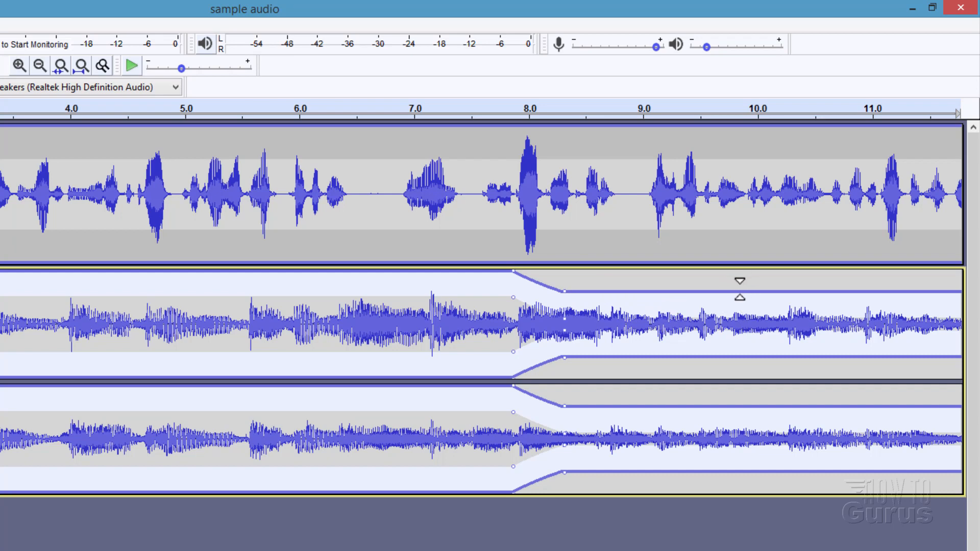
Step: Raise the music envelope back to full volume between about 9.9 s and 10.3 s, and fade it out from about 11 s to its end
left_click(741, 291)
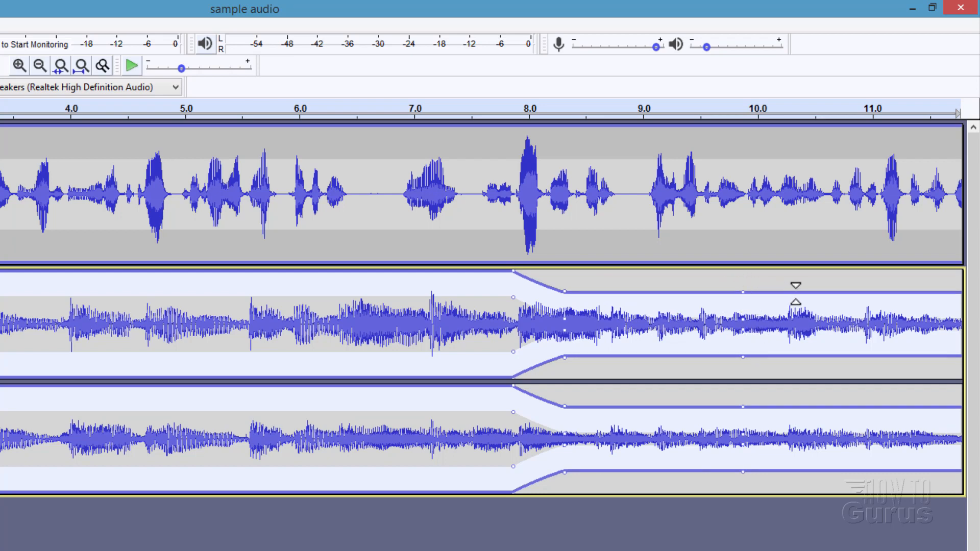
left_click(798, 294)
left_click_drag(797, 292, 790, 266)
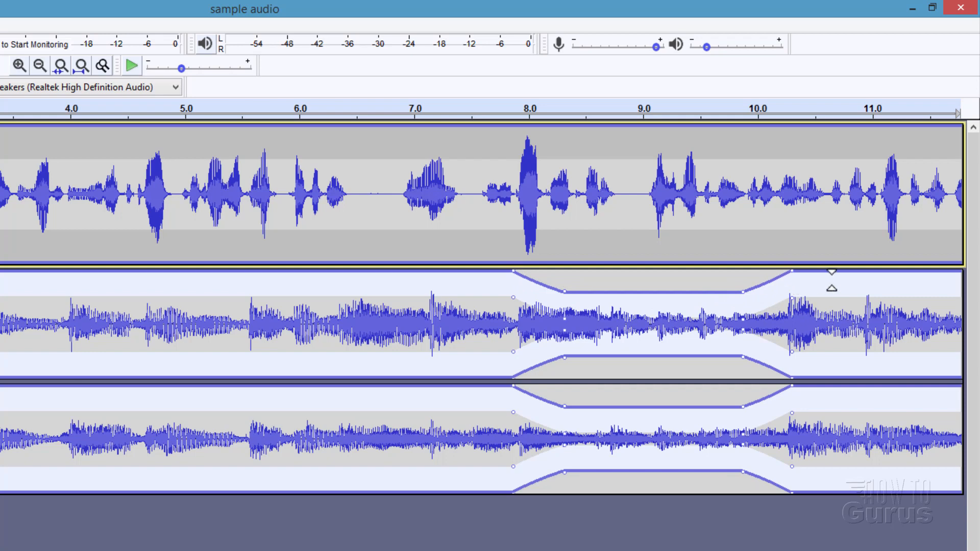
left_click(873, 278)
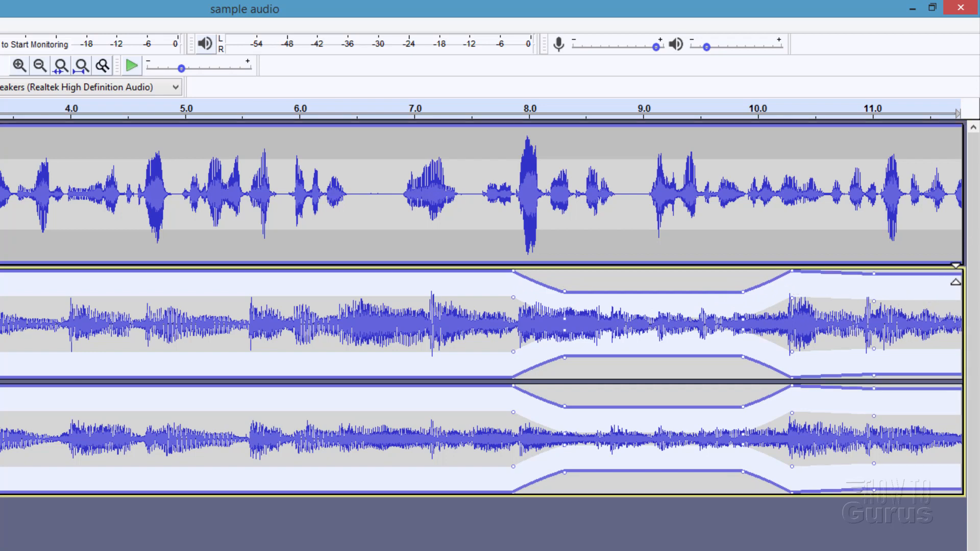
left_click_drag(959, 275, 962, 322)
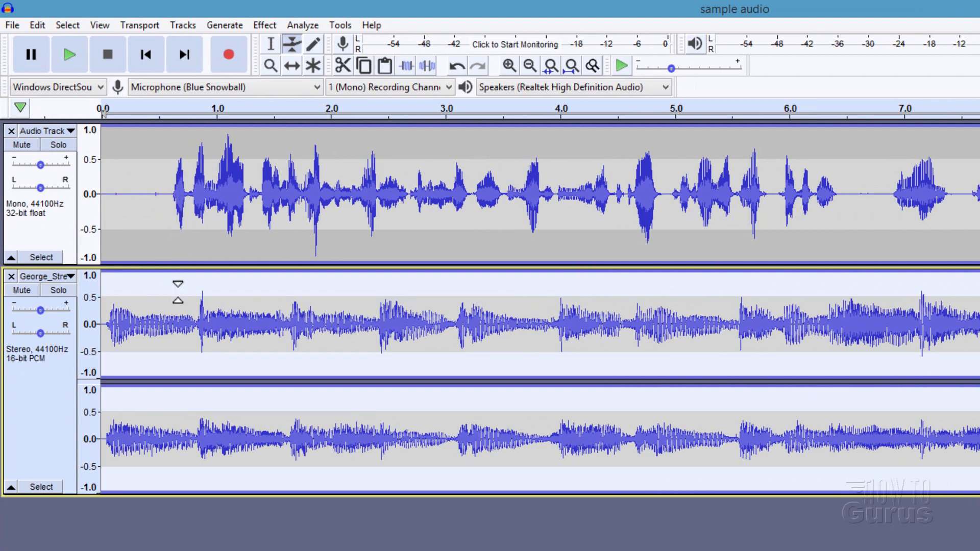
Step: Fade the music in with the Envelope tool, from near silence at its start to full volume at about 0.64 s
left_click(178, 289)
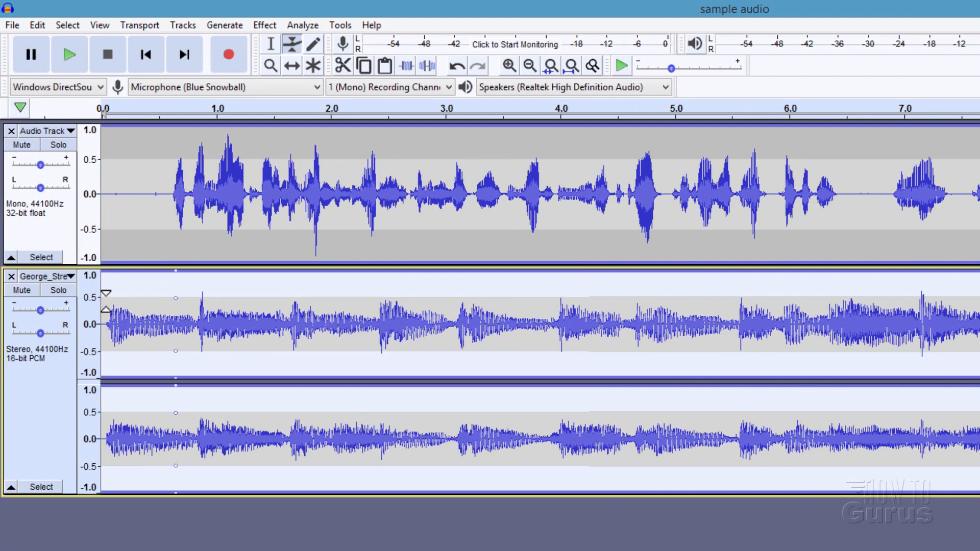
left_click_drag(104, 298, 101, 326)
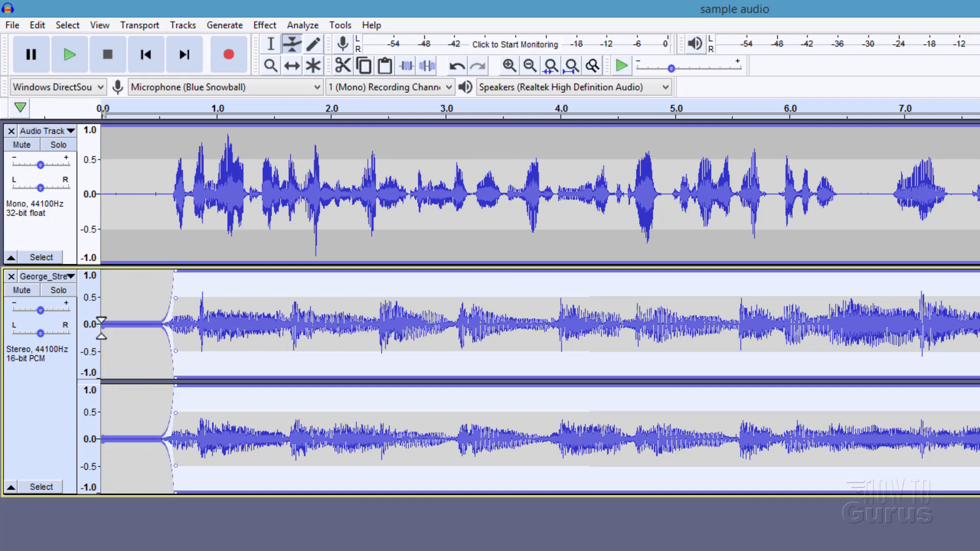
key("ctrl+z")
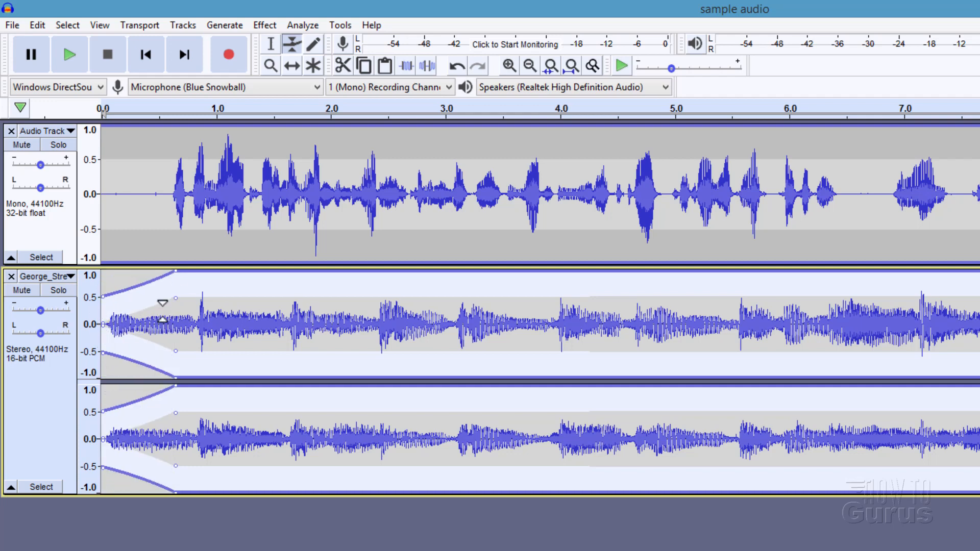
left_click(270, 66)
left_click(176, 304)
left_click(169, 302)
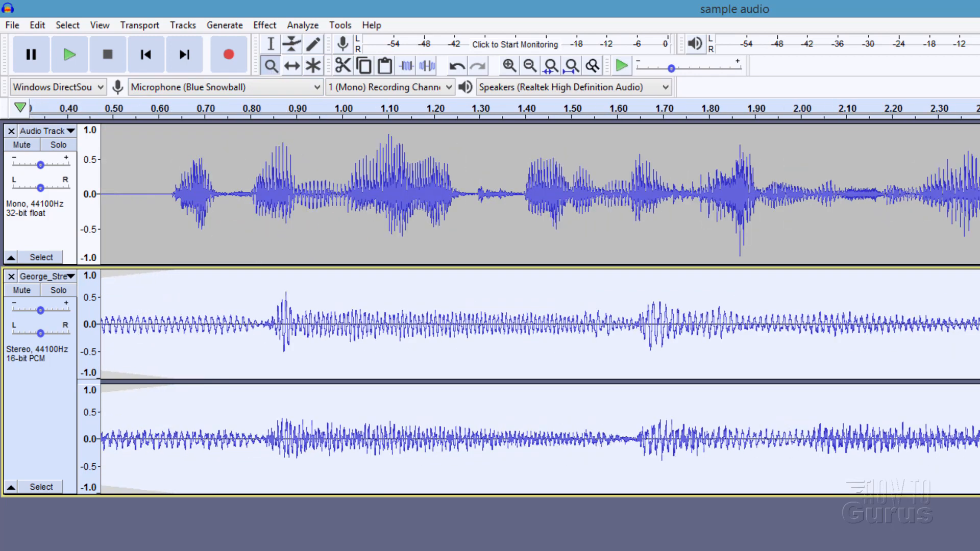
scroll(540, 309, "left", 5)
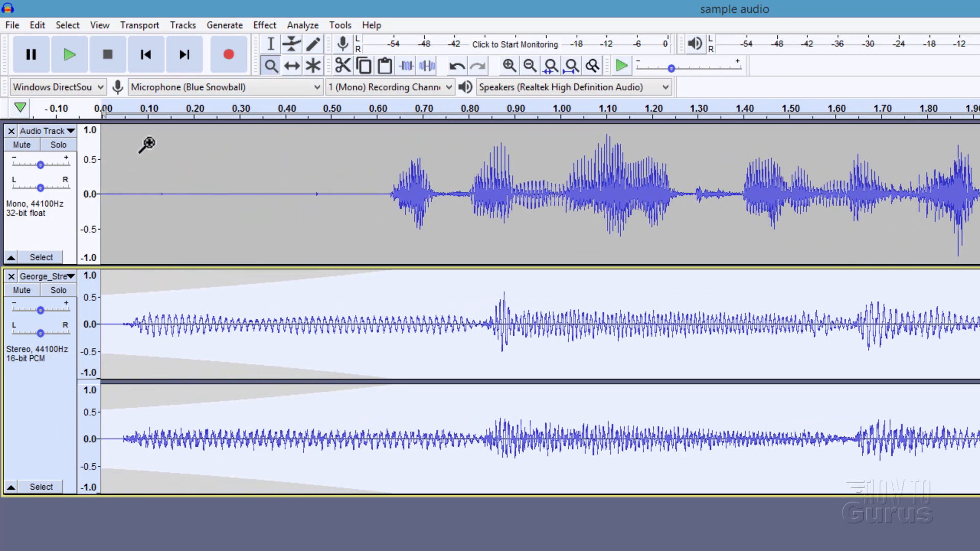
left_click(292, 44)
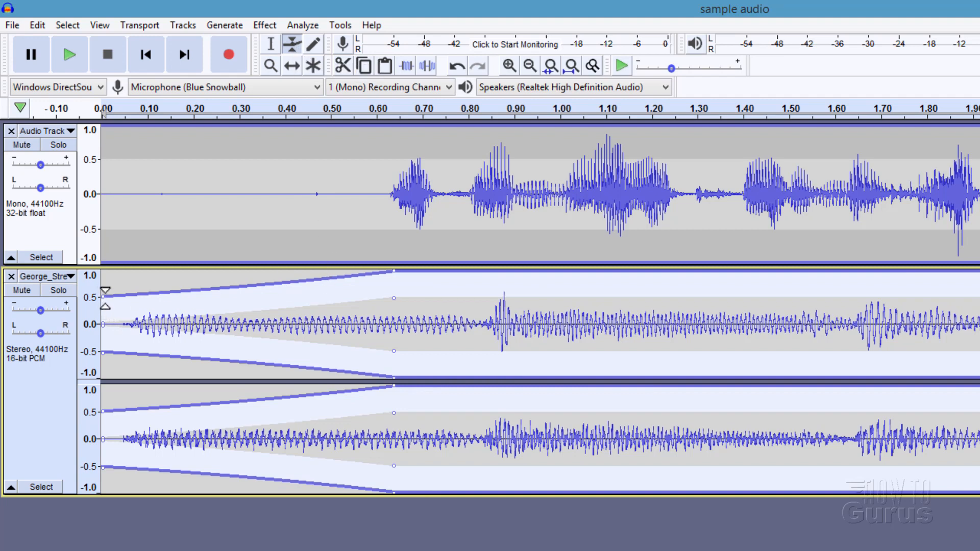
left_click_drag(105, 299, 106, 320)
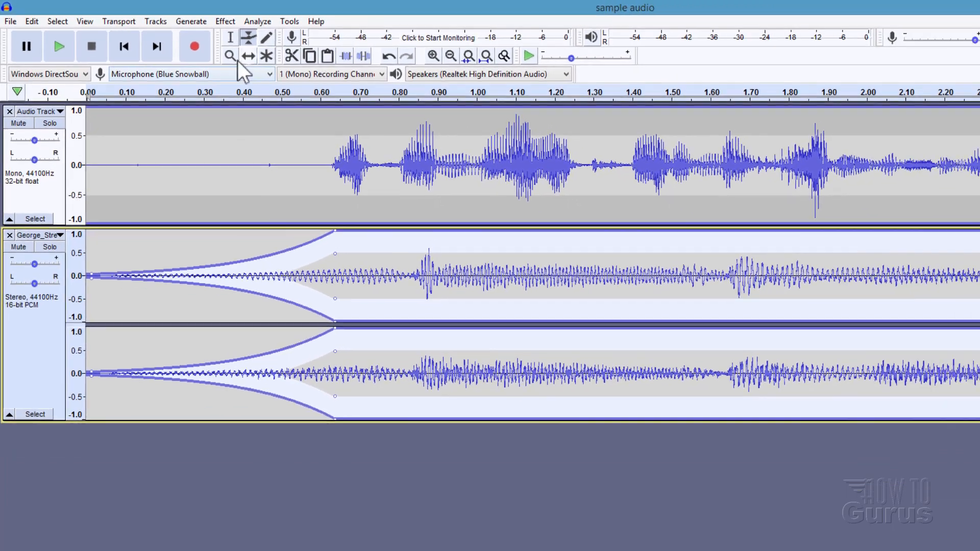
Step: Delete the silent pause from 6.500 s to 6.880 s in the voice track
left_click(231, 56)
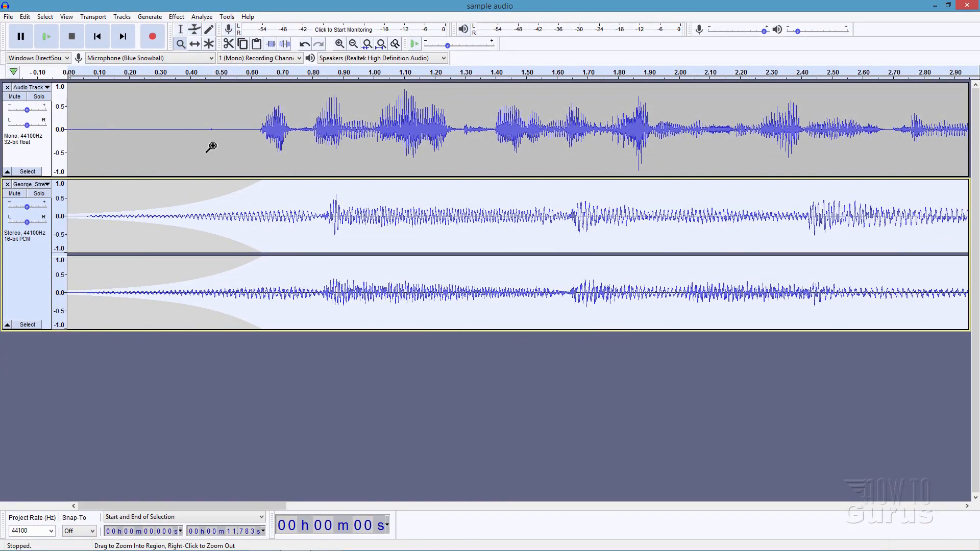
left_click(210, 147, "shift")
left_click(210, 148, "shift")
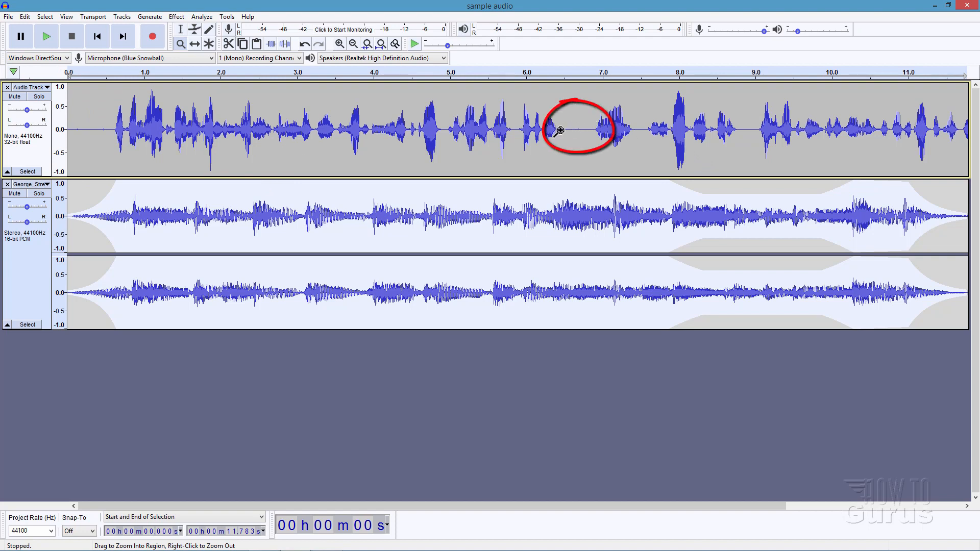
left_click(180, 30)
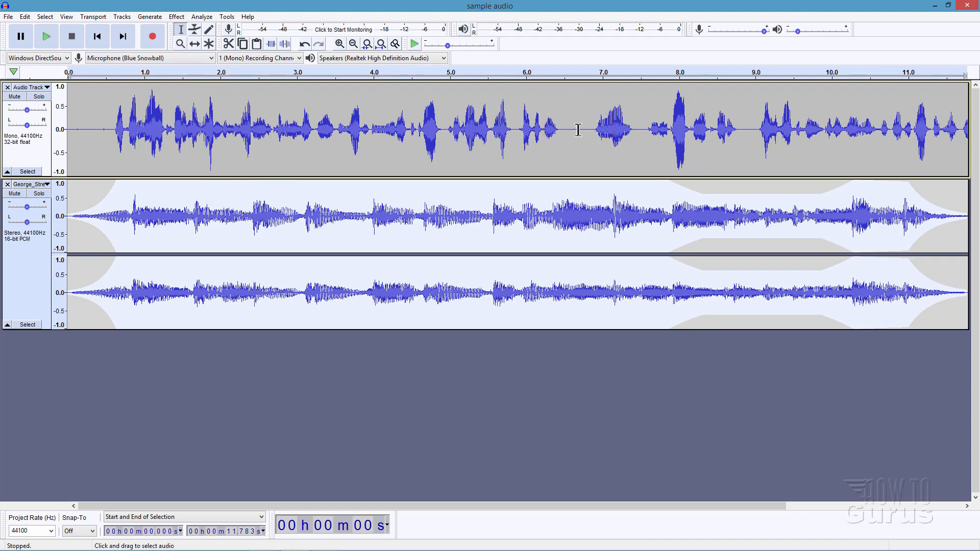
left_click_drag(565, 128, 592, 129)
key("Delete")
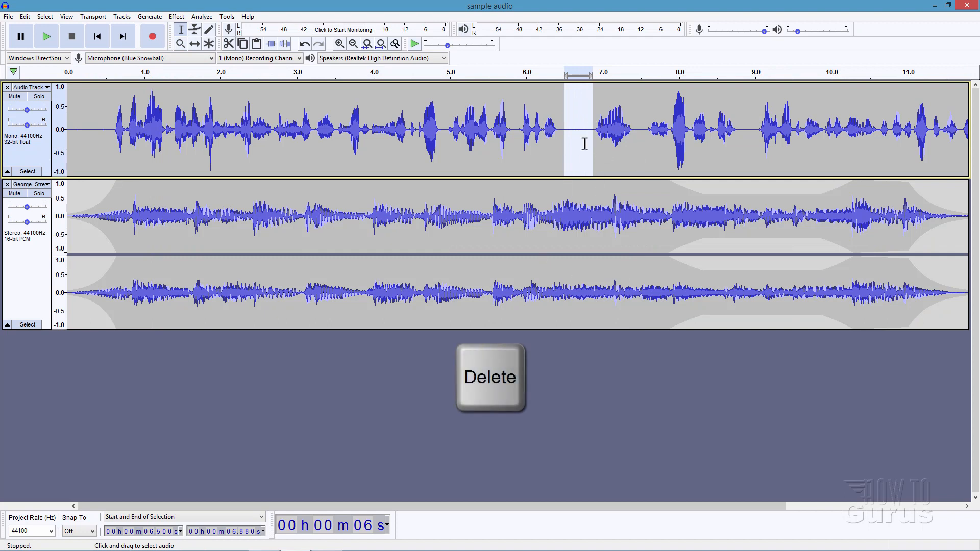
key("Delete")
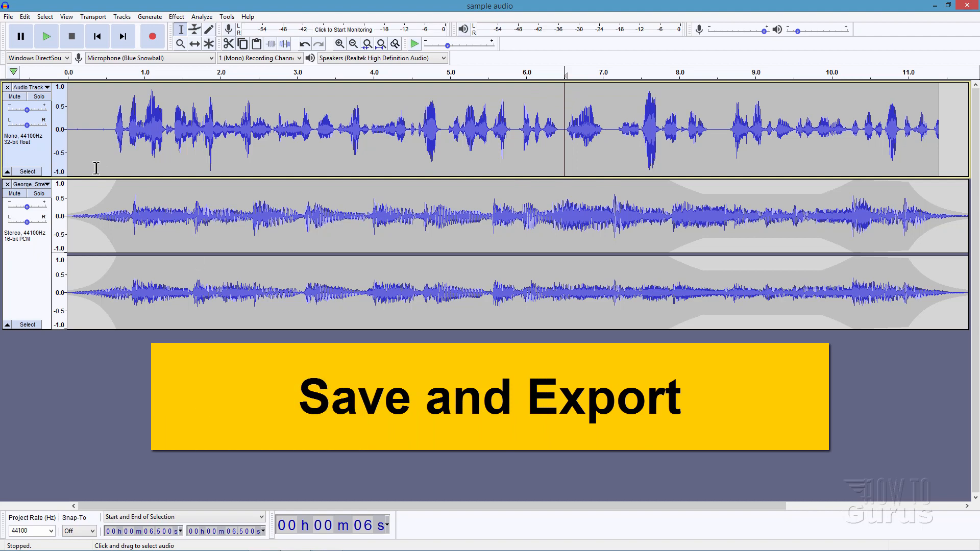
Step: Save the project with the edited voice and music tracks
left_click(9, 16)
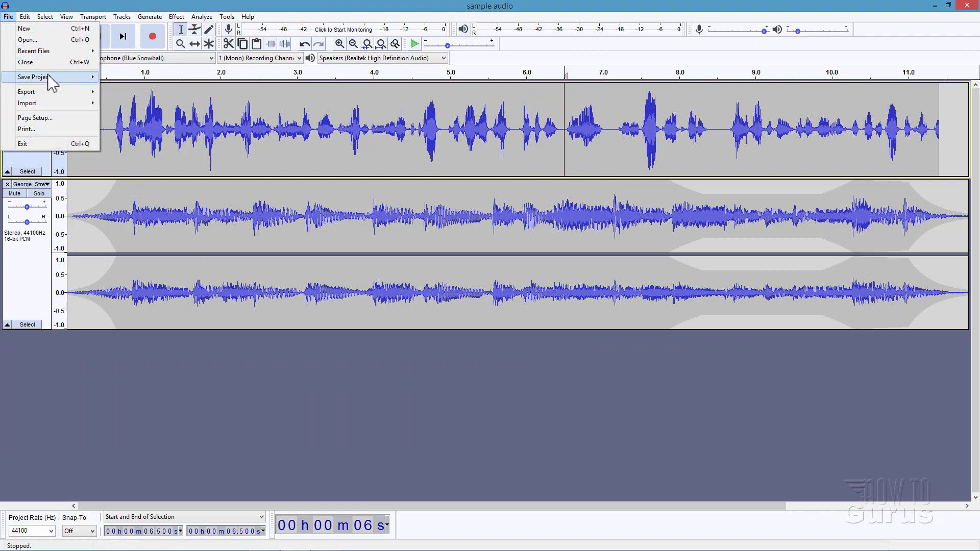
mouse_move(49, 78)
left_click(138, 86)
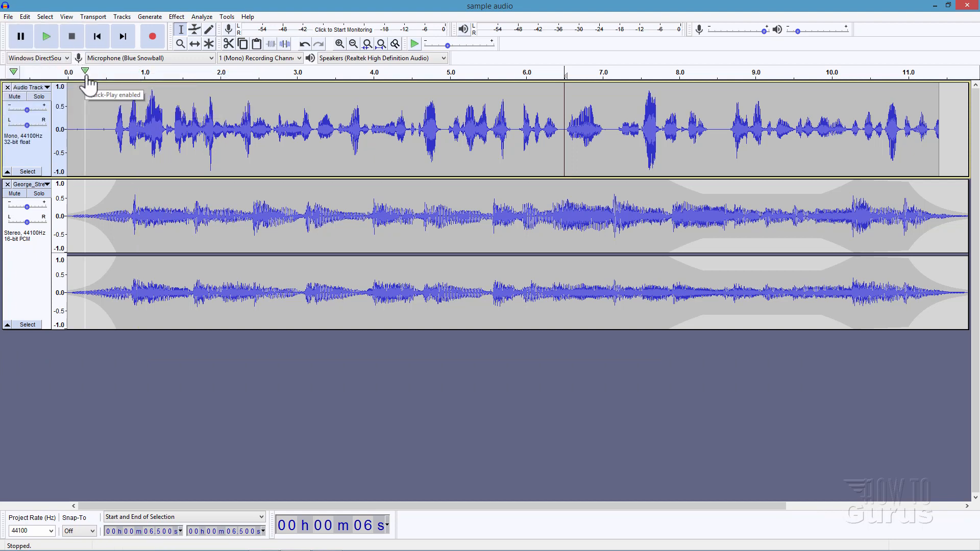
Step: Export the mix to the Audacity folder as an MP3 named sample audio 4.mp3, at Standard, 170-210 kbps quality
left_click(8, 17)
mouse_move(26, 96)
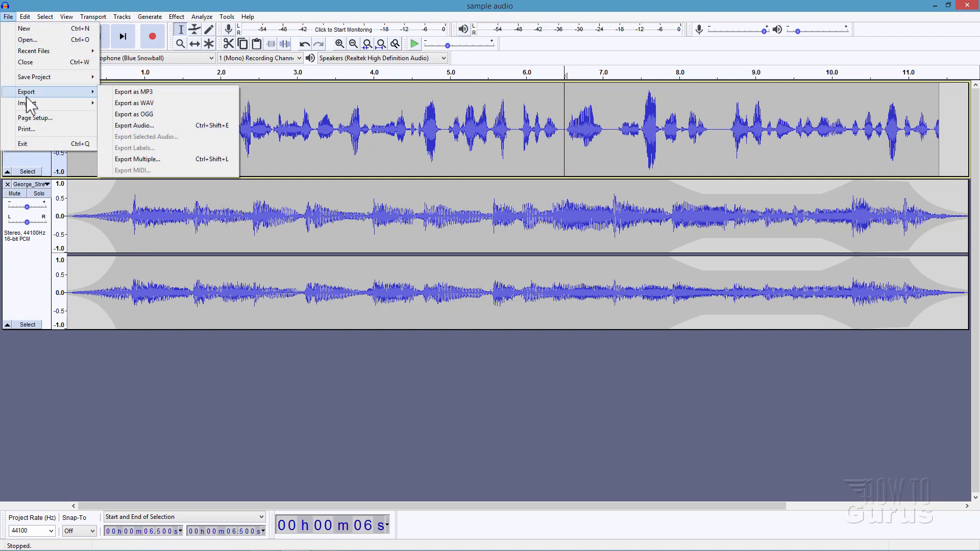
left_click(168, 94)
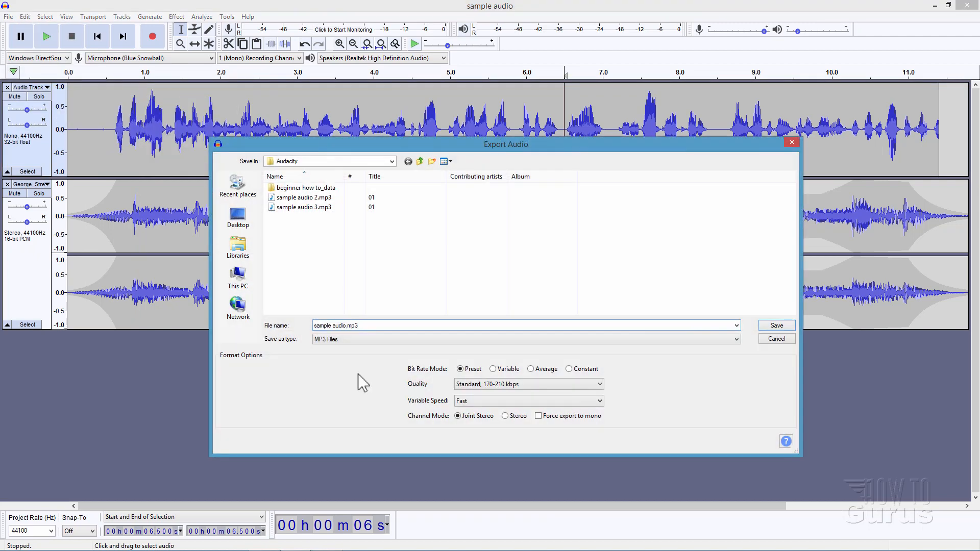
type("4")
left_click(539, 385)
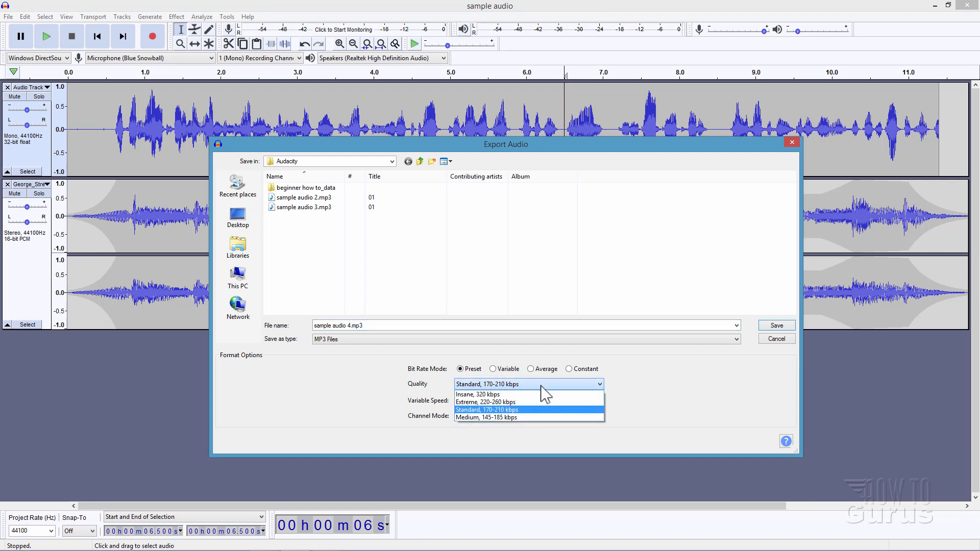
left_click(541, 385)
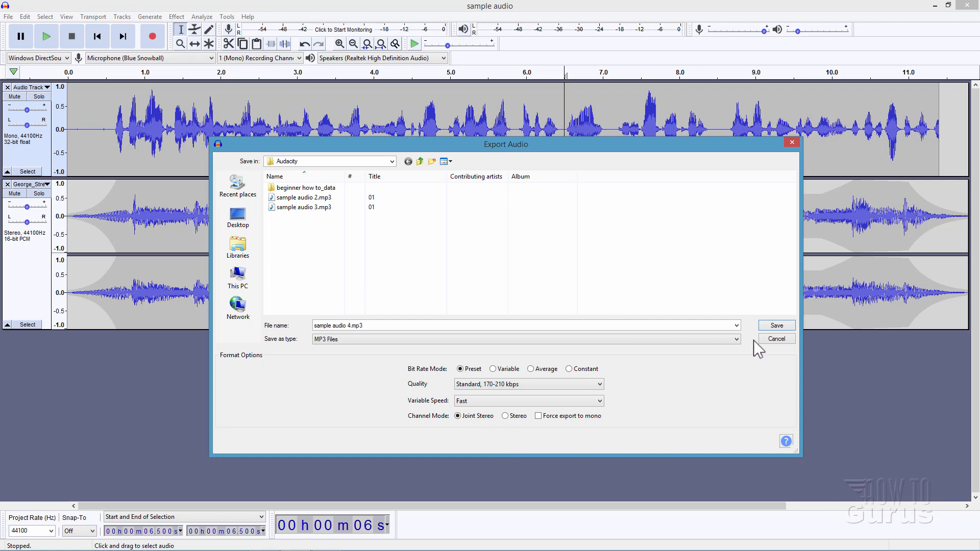
left_click(775, 326)
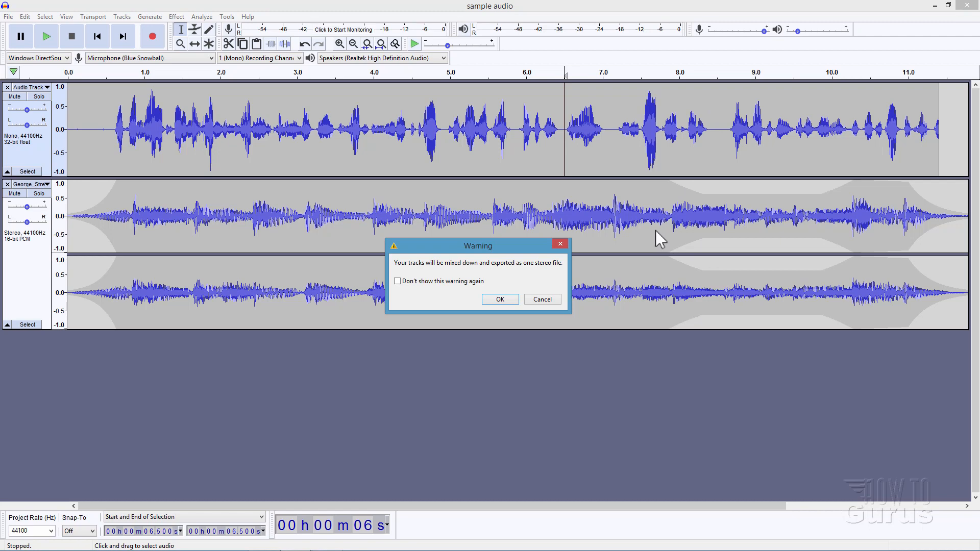
Step: Accept the mixdown to one stereo file, clear all metadata tags, and finish the export
left_click(501, 299)
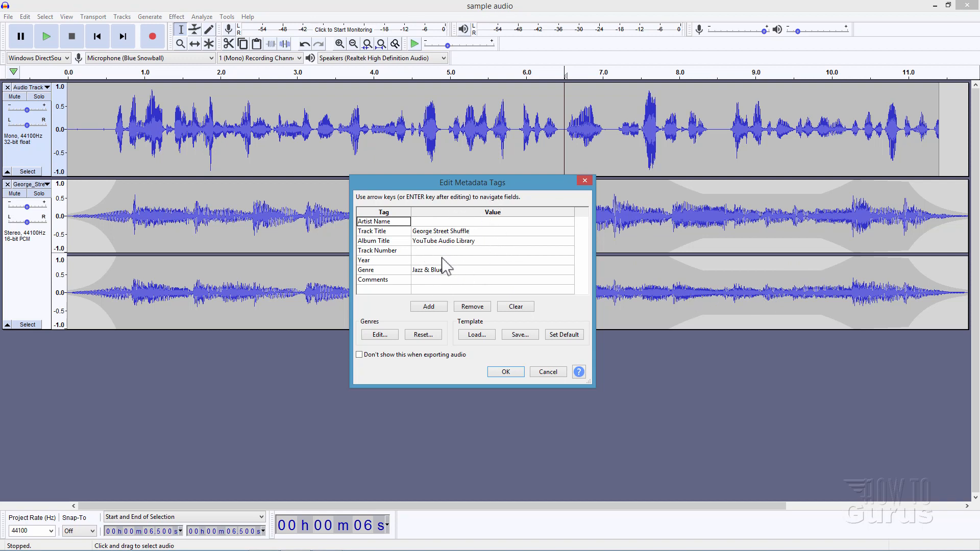
left_click(515, 308)
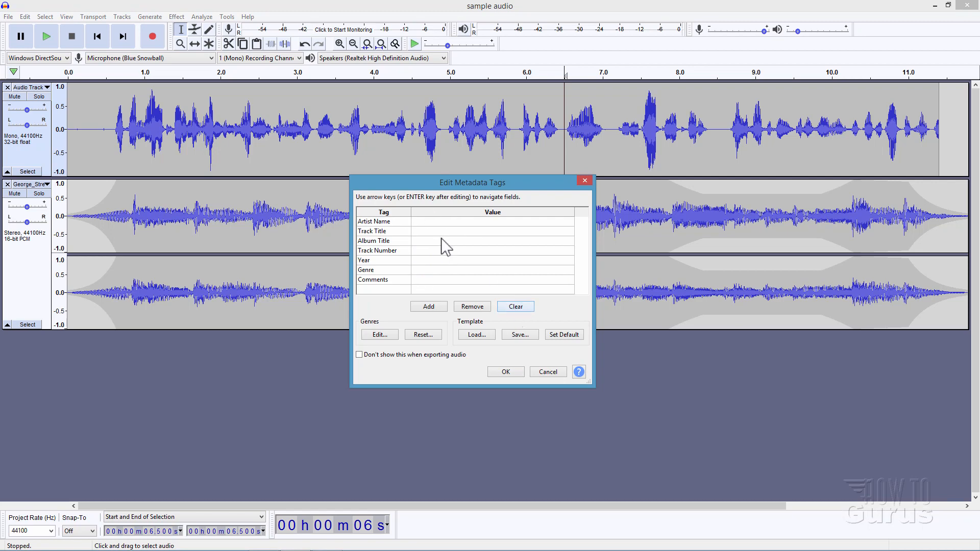
left_click(509, 370)
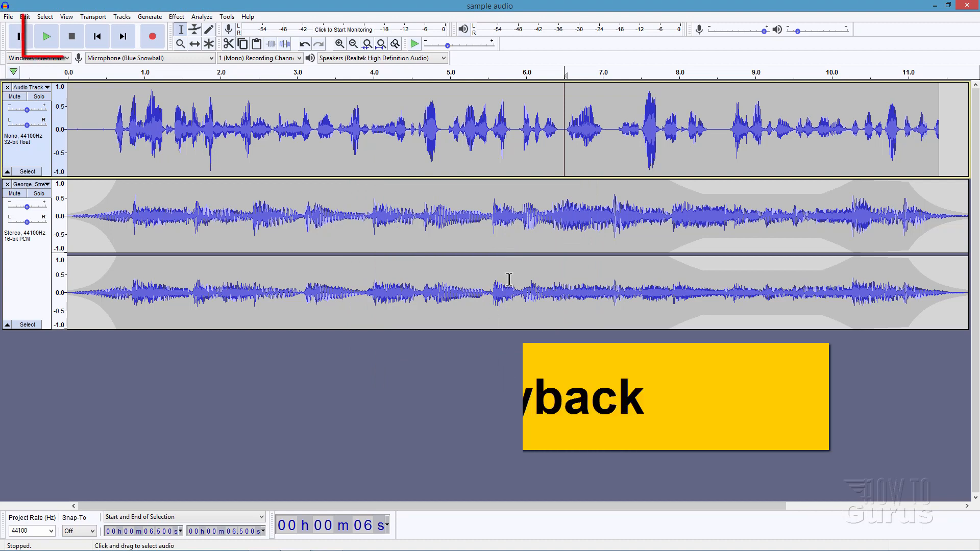
Step: Play back the edited mix from about 0.2 s, and stop the playback
left_click(82, 74)
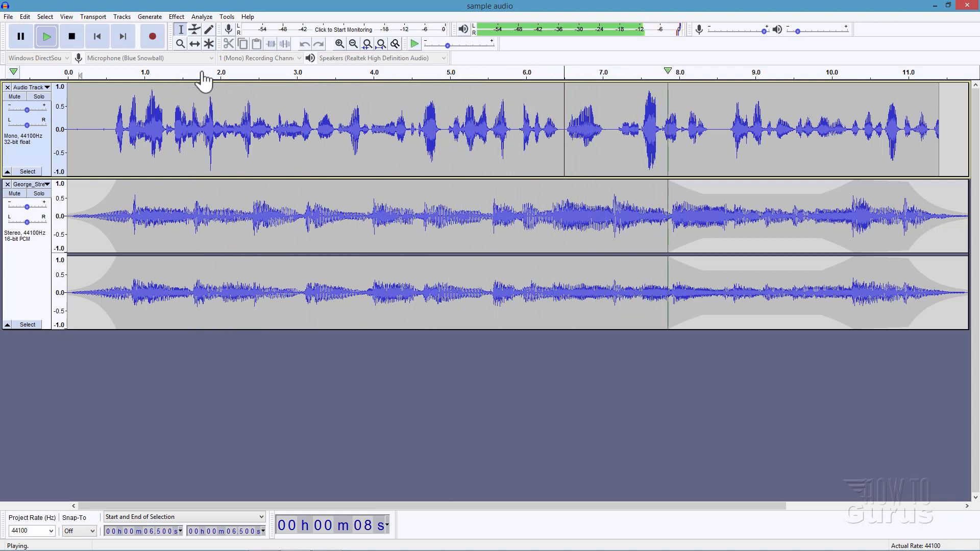
left_click(73, 37)
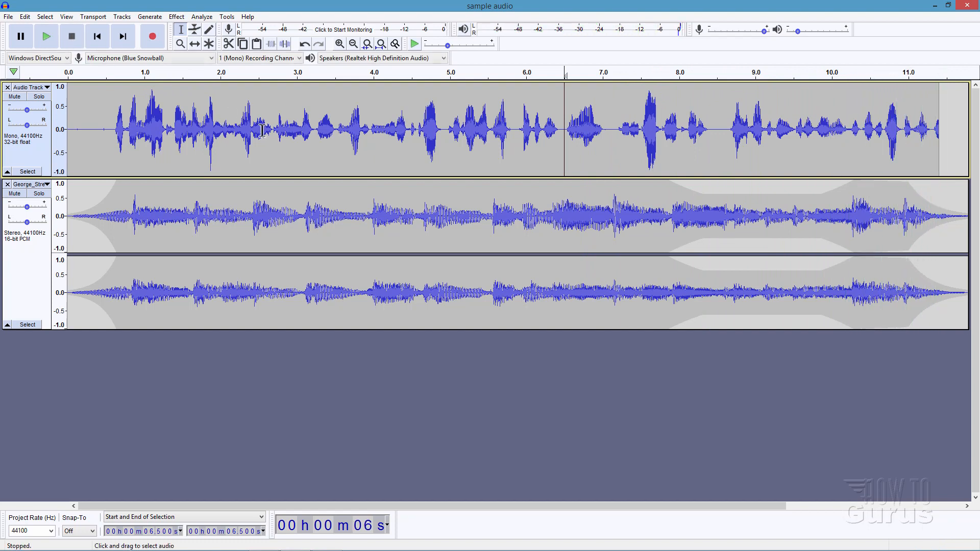